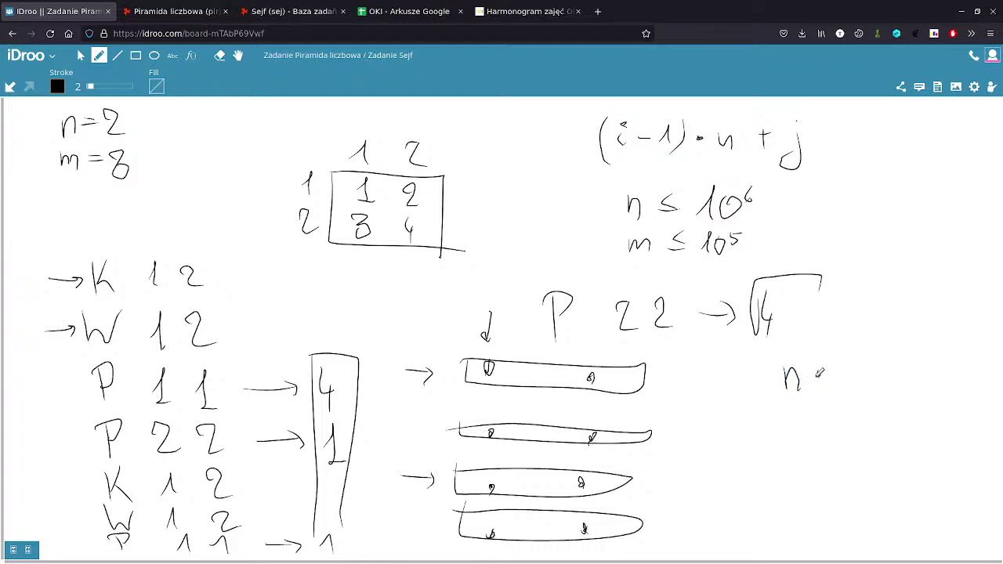
- Handwrite the complexity O(n · m) below the P 2 2 example on the whiteboard and underline it, checking the Sejf task's limits
click(757, 382)
mouse_move(739, 380)
mouse_down()
mouse_move(748, 366)
mouse_move(739, 376)
mouse_up()
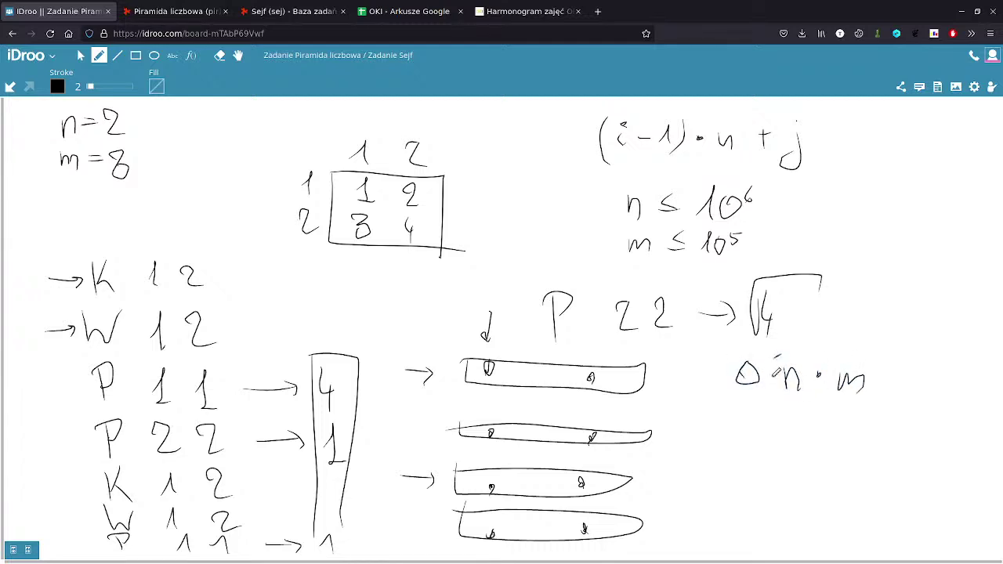
drag(786, 354, 789, 400)
drag(886, 358, 880, 400)
click(264, 11)
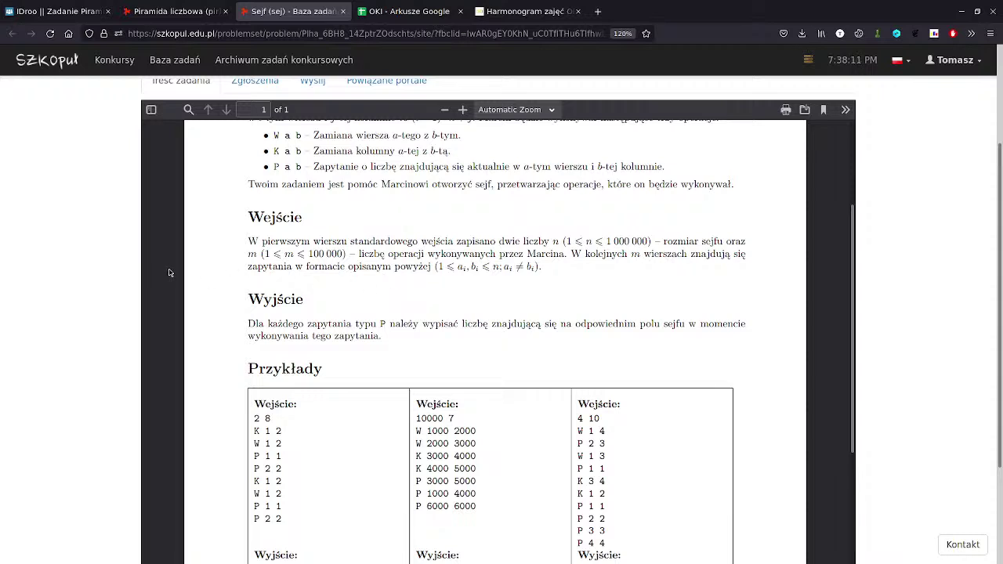
click(62, 11)
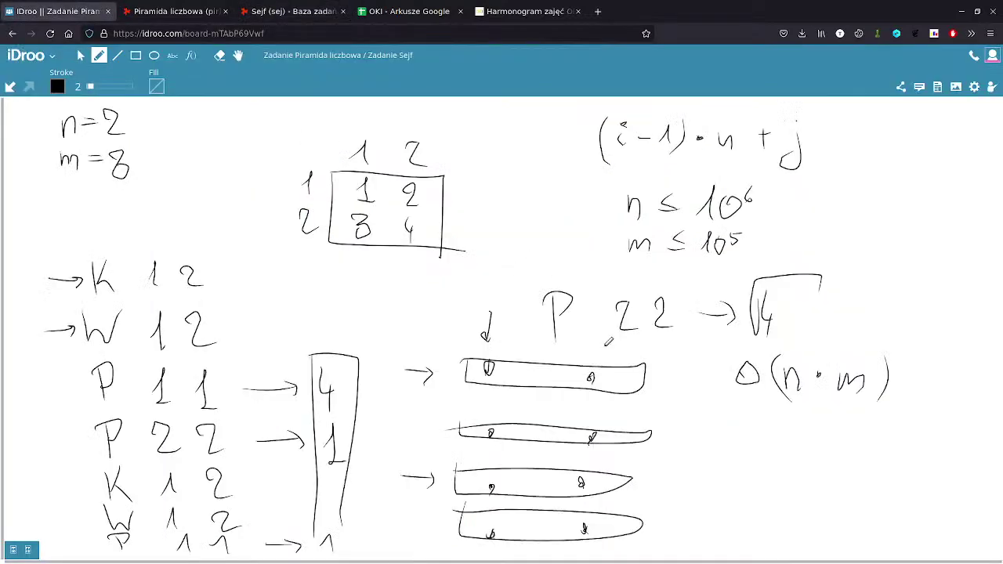
drag(730, 409, 935, 405)
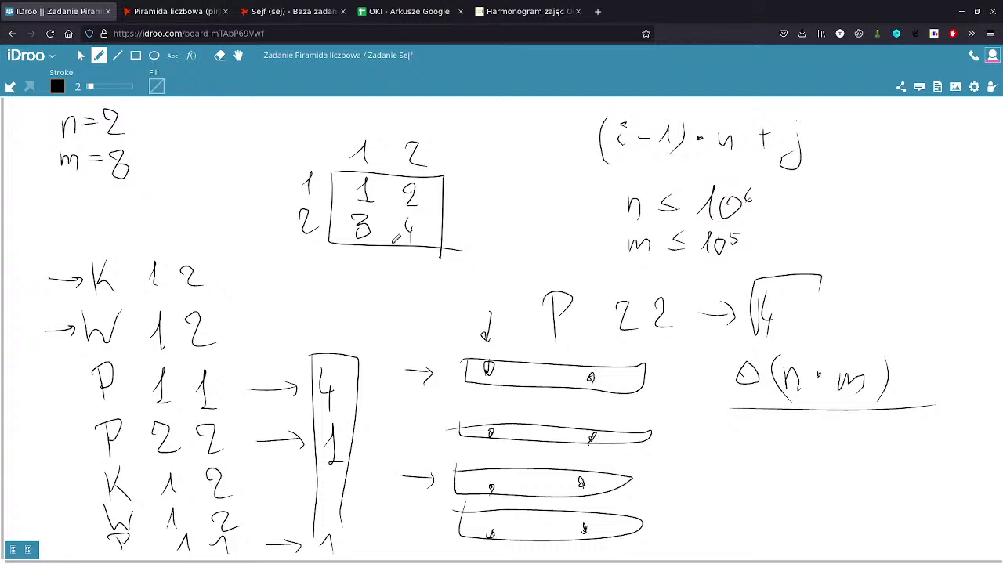
- Switch to the OKI Google Sheets file and inspect the formula in cell H67 of the numbered grid
click(397, 11)
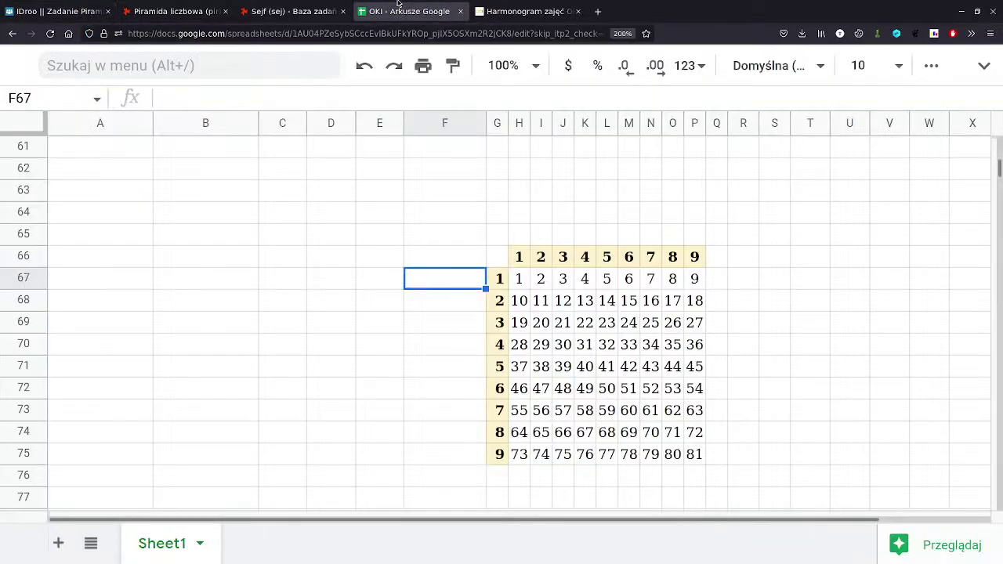
click(354, 300)
click(520, 280)
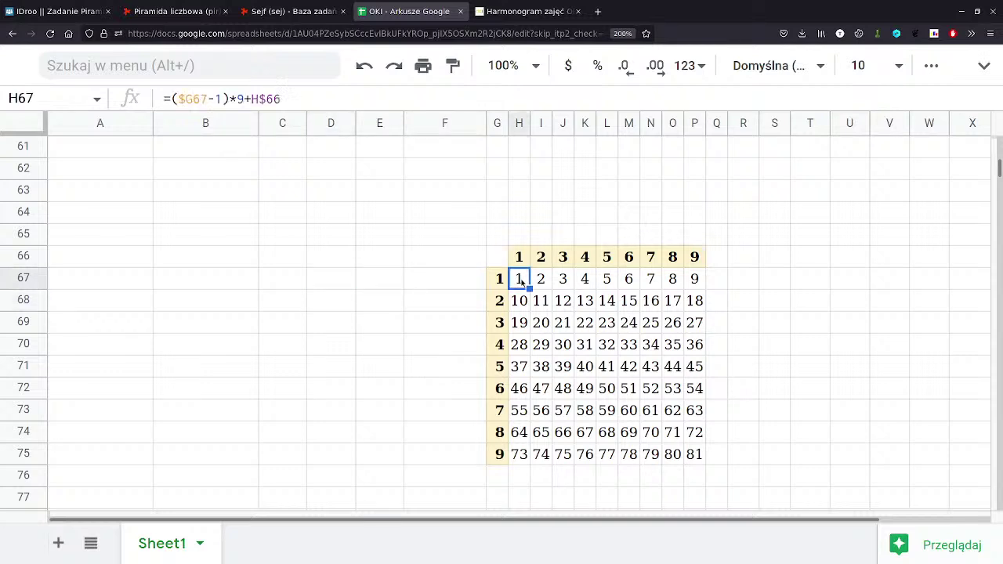
click(196, 99)
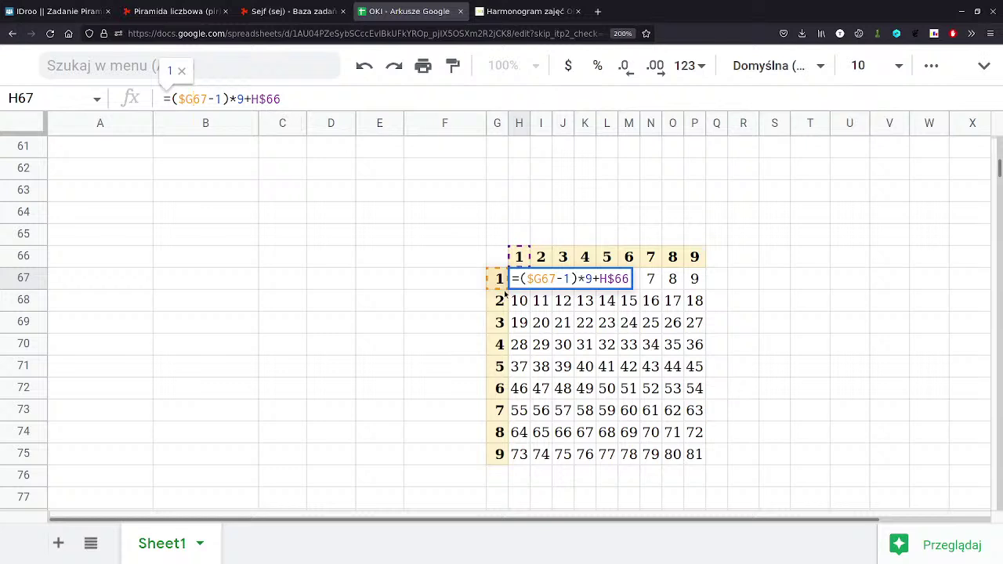
click(243, 99)
click(427, 229)
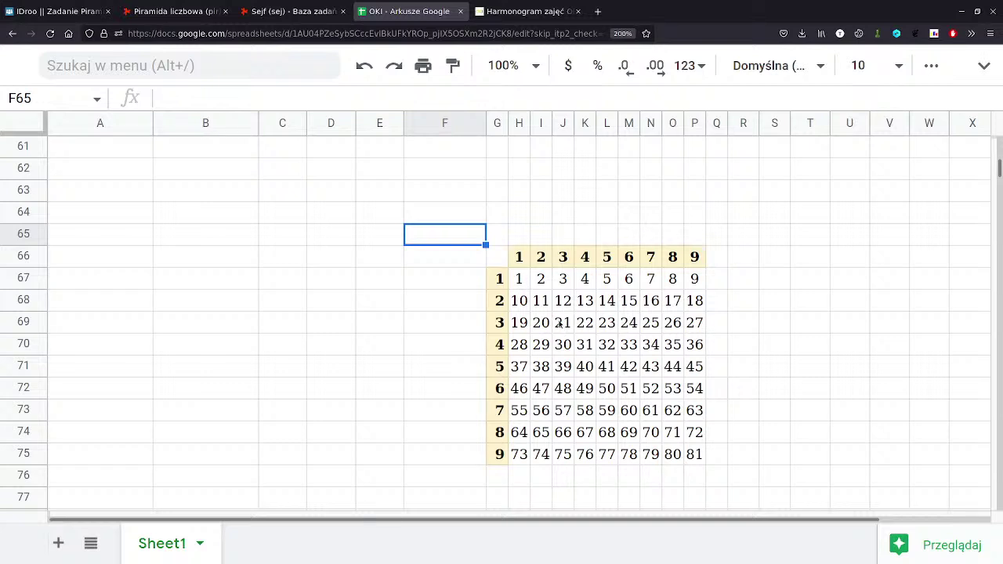
- Go cell by cell through the grid's rows 1 and 2, from I67 to P67 and H68 to P68
click(542, 284)
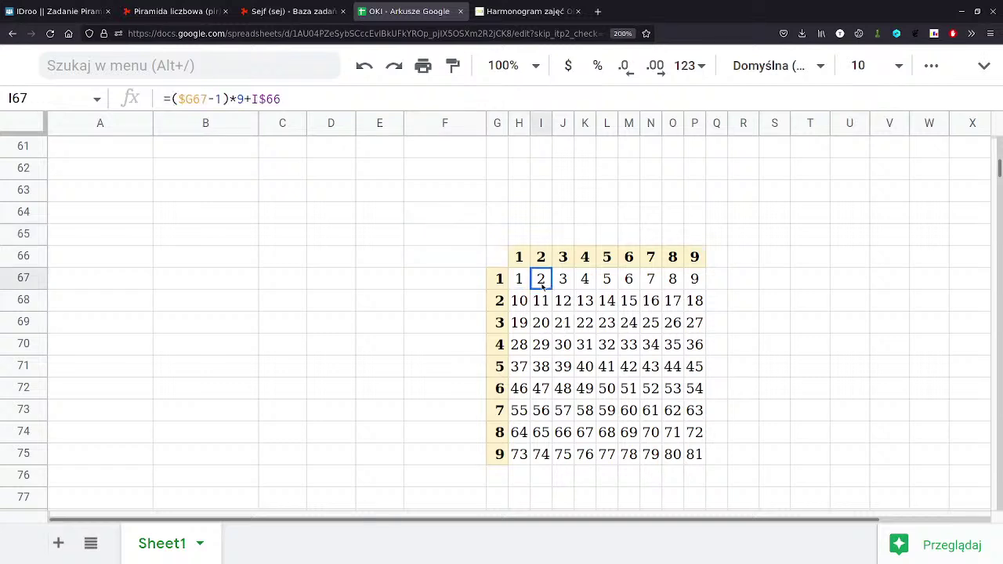
click(567, 284)
click(581, 285)
click(608, 286)
click(630, 285)
click(652, 285)
click(672, 285)
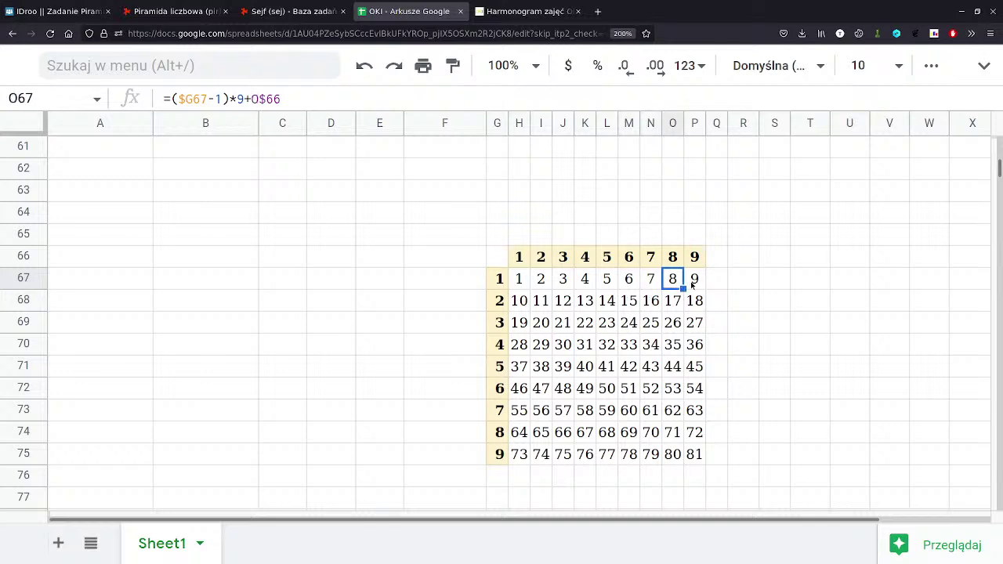
click(694, 285)
click(520, 302)
click(542, 302)
click(564, 303)
click(585, 303)
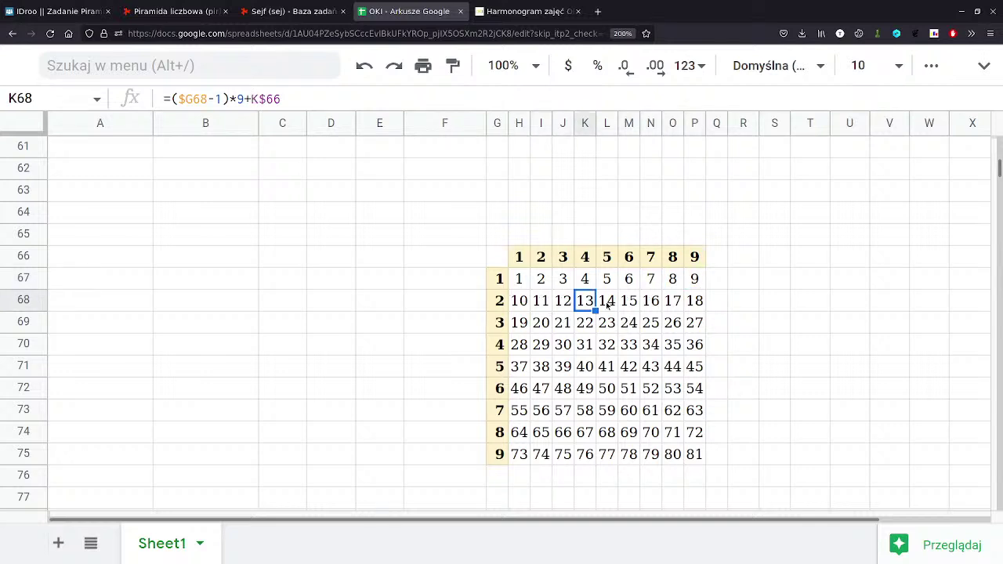
click(608, 302)
click(632, 302)
click(651, 303)
click(672, 302)
click(694, 302)
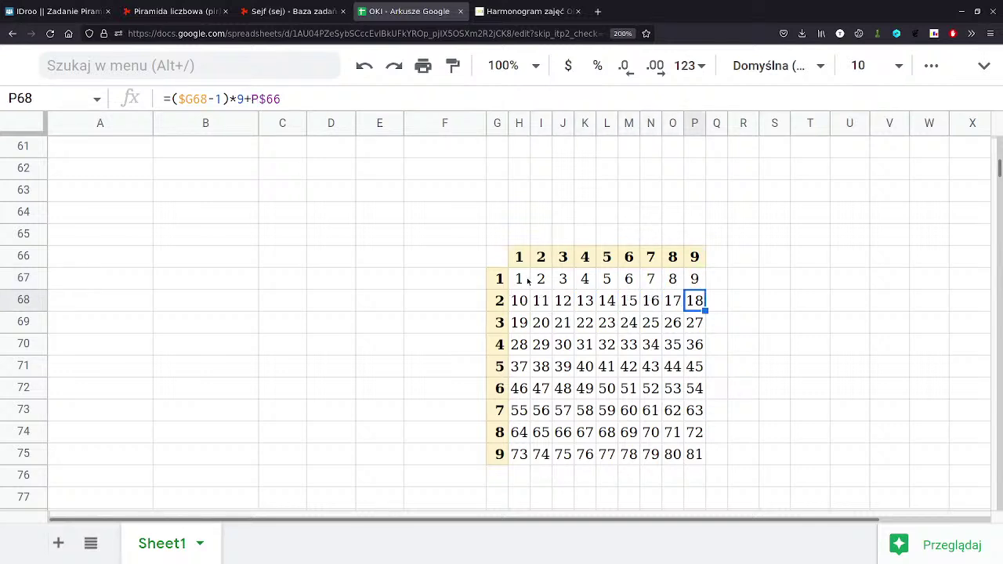
- Highlight each of the grid's nine rows in turn to trace its numbering row by row
drag(520, 283, 694, 281)
drag(519, 302, 690, 301)
drag(518, 323, 691, 323)
drag(518, 344, 689, 346)
drag(518, 366, 694, 366)
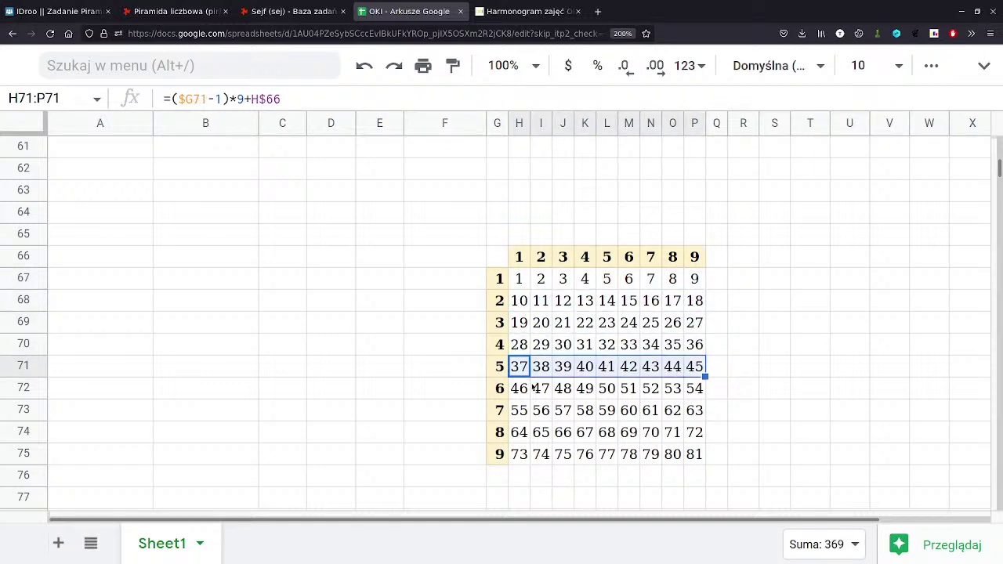
drag(518, 388, 701, 394)
drag(519, 410, 694, 411)
drag(519, 432, 694, 432)
drag(499, 454, 694, 454)
click(743, 454)
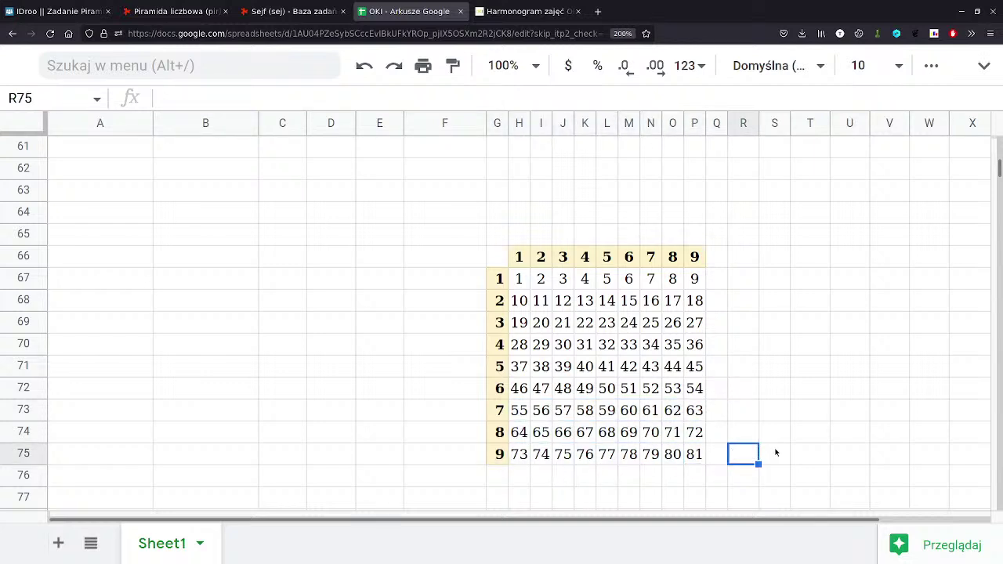
- Glance at the Sejf task page, return to the spreadsheet and go from the grid's first cell H67 to its last cell P75
click(294, 10)
click(407, 11)
click(518, 279)
key(ctrl+shift+End)
key(ctrl+End)
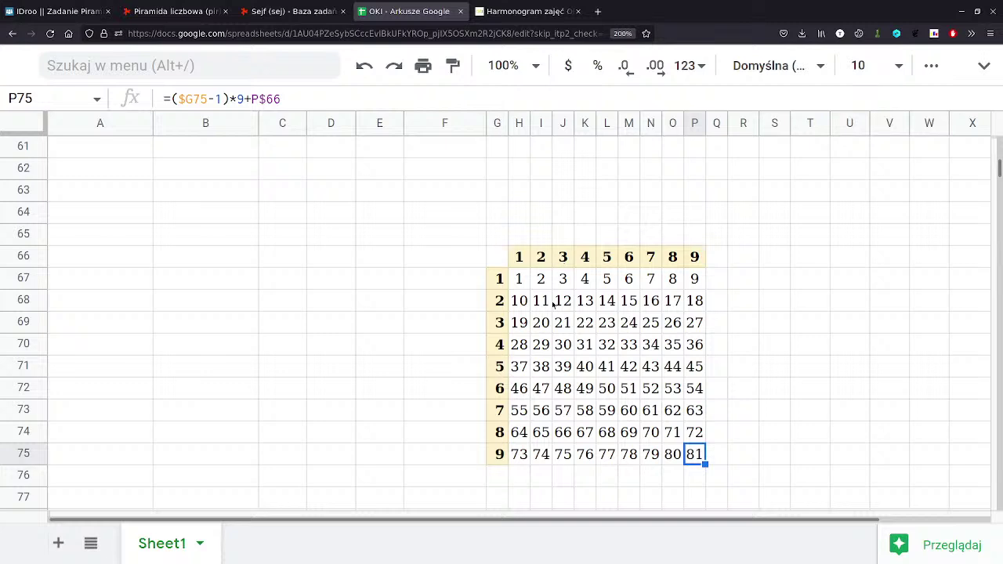
- Fill the grid's row 3, cells G69:P69 including its label, with a medium golden yellow
drag(499, 322, 704, 328)
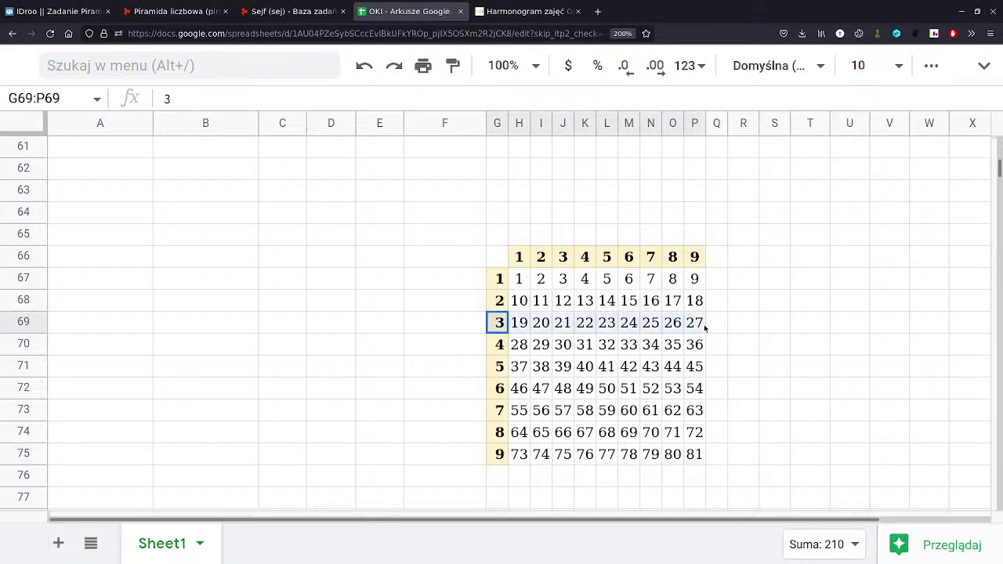
click(930, 66)
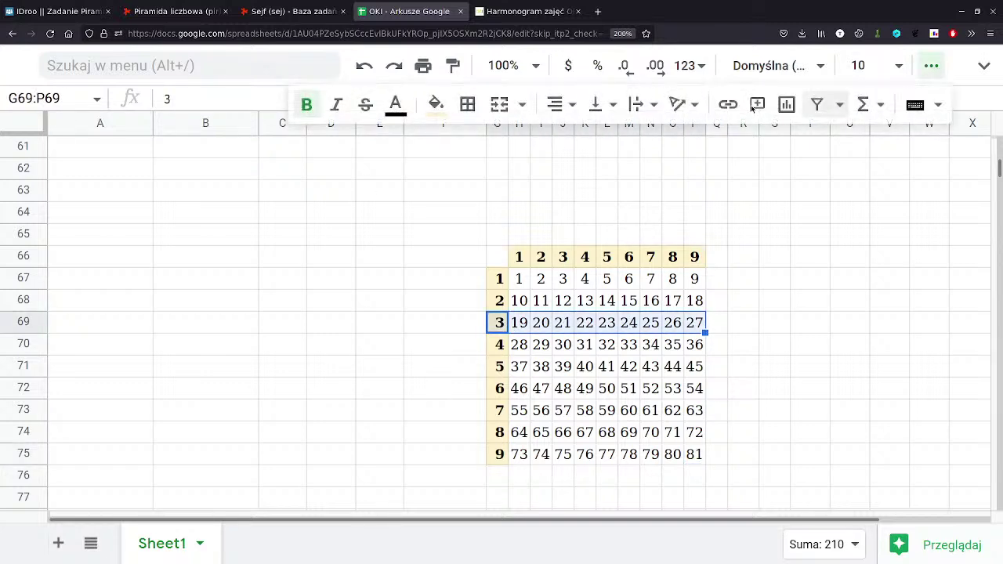
click(436, 104)
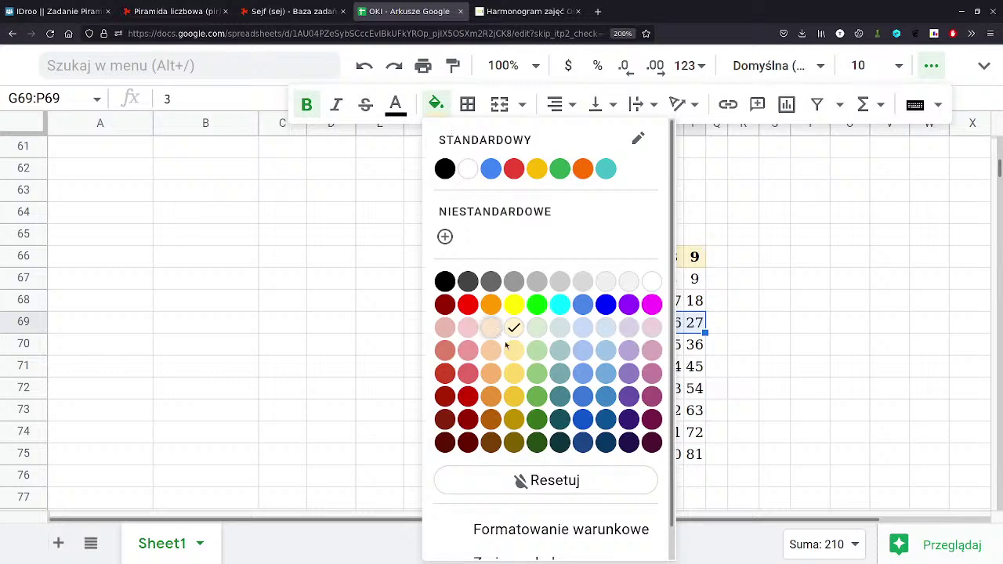
click(515, 373)
- Fill the grid's row 7, cells G73:P73 including its label, with a golden yellow one shade darker than row 3
click(498, 410)
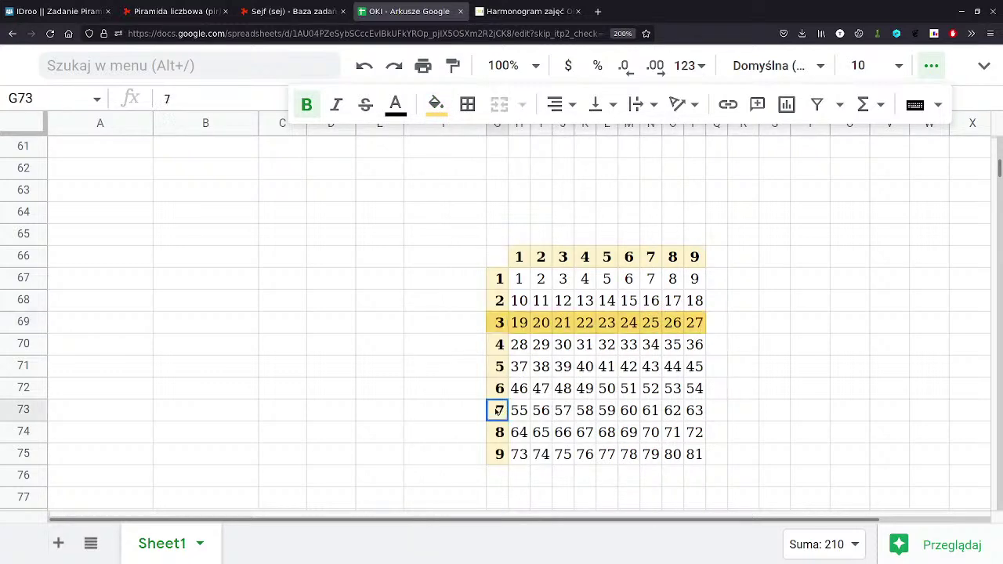
drag(498, 411, 694, 410)
click(436, 104)
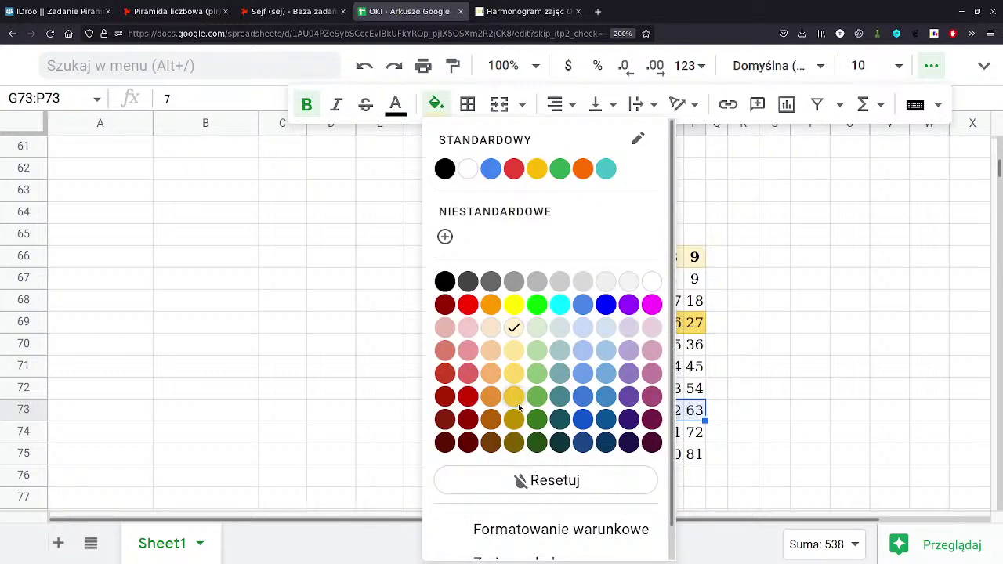
click(517, 402)
click(744, 410)
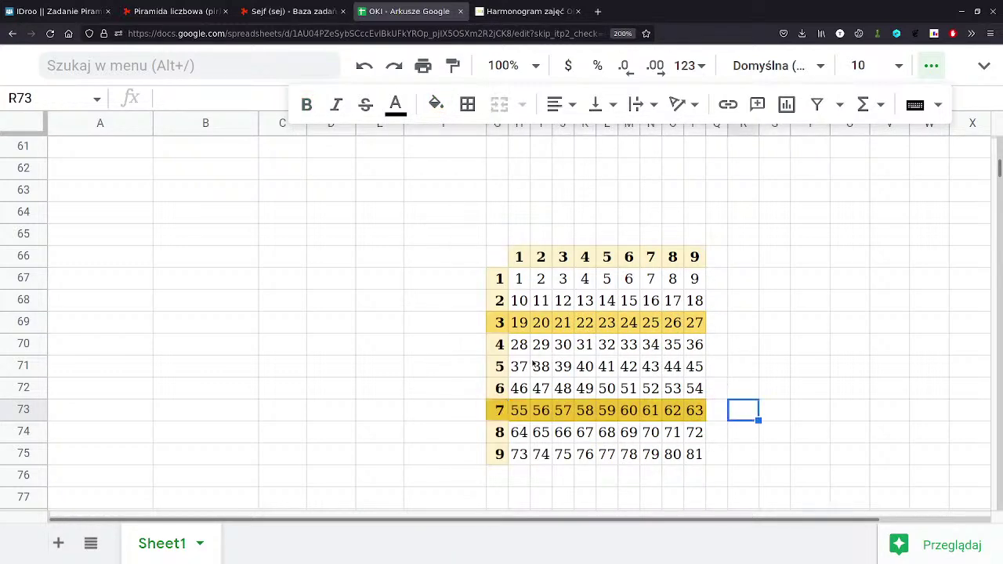
- Pair the cells of rows 3 and 7 column by column from column H onward to illustrate an element-by-element row swap
click(517, 323)
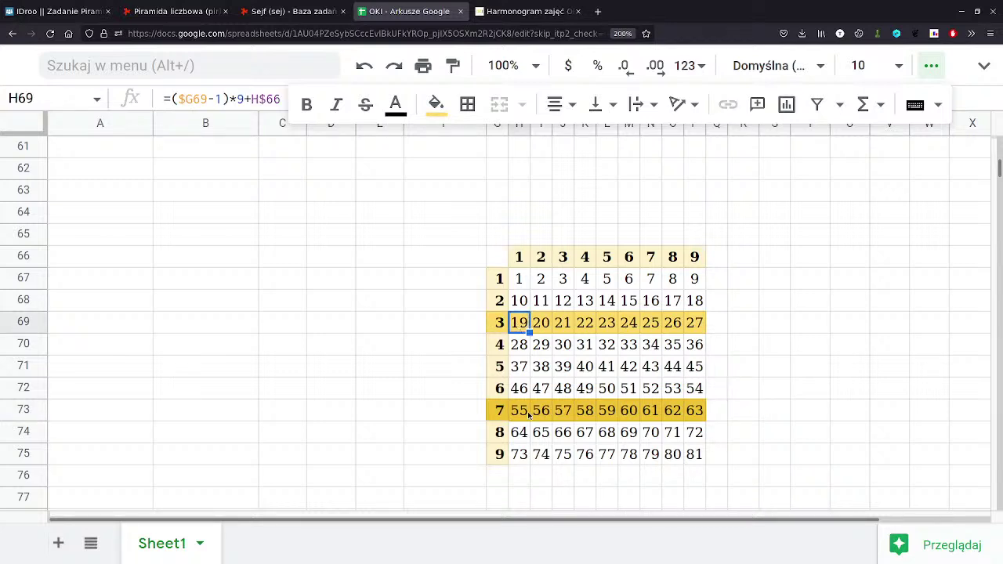
shift+click(528, 415)
click(520, 324)
ctrl+click(520, 411)
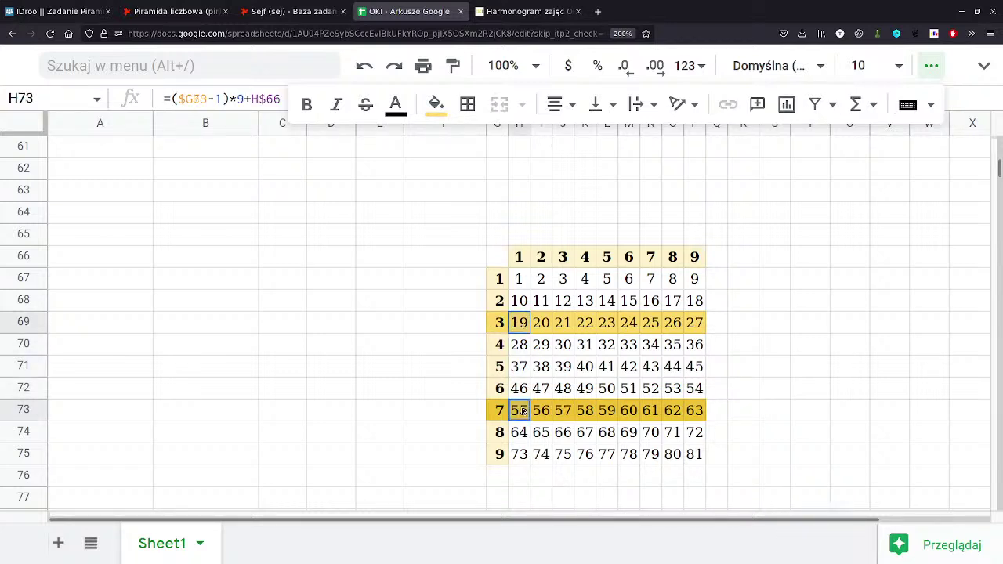
click(541, 327)
ctrl+click(540, 411)
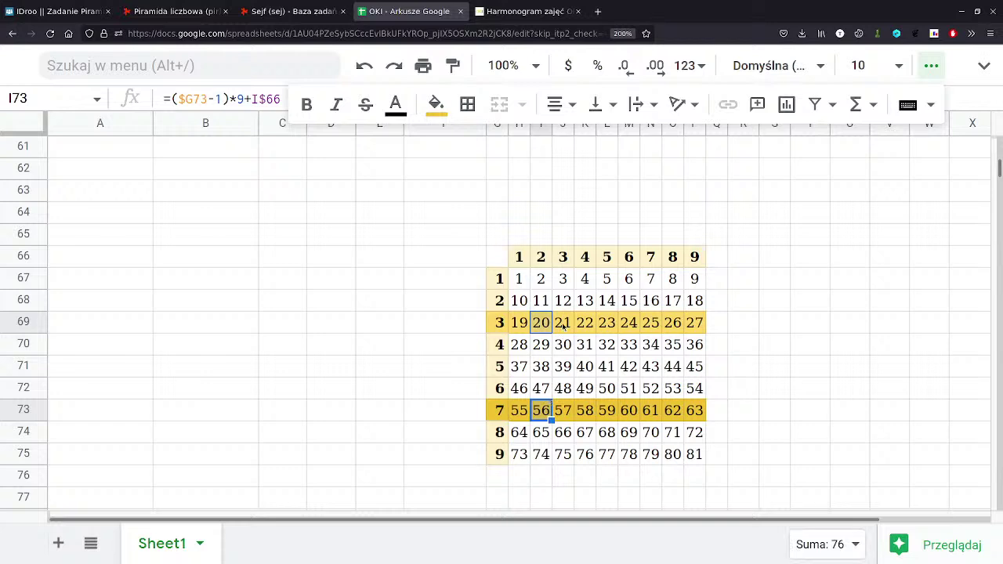
click(561, 322)
ctrl+click(563, 411)
click(588, 323)
ctrl+click(586, 410)
click(607, 323)
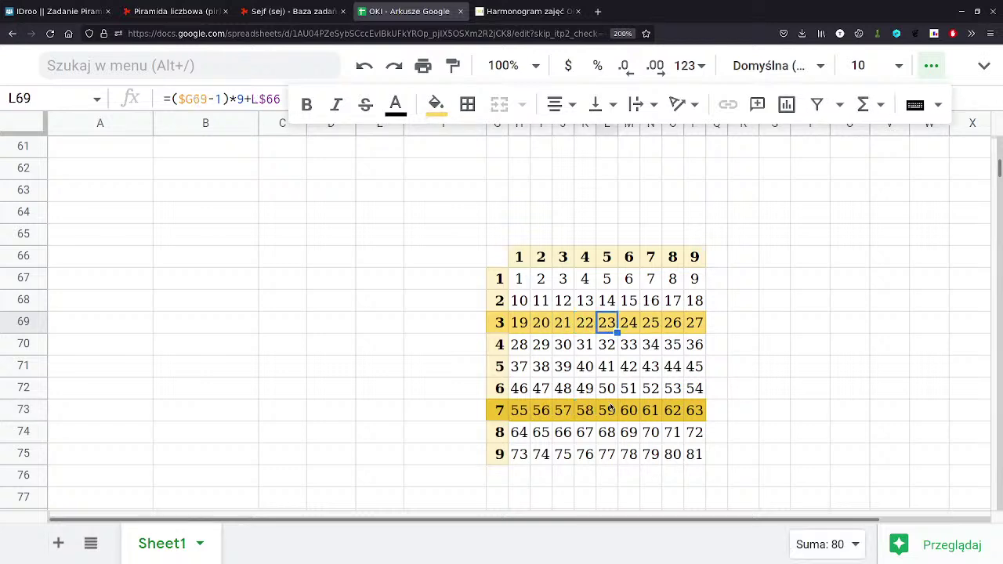
ctrl+click(608, 410)
ctrl+click(628, 323)
click(742, 410)
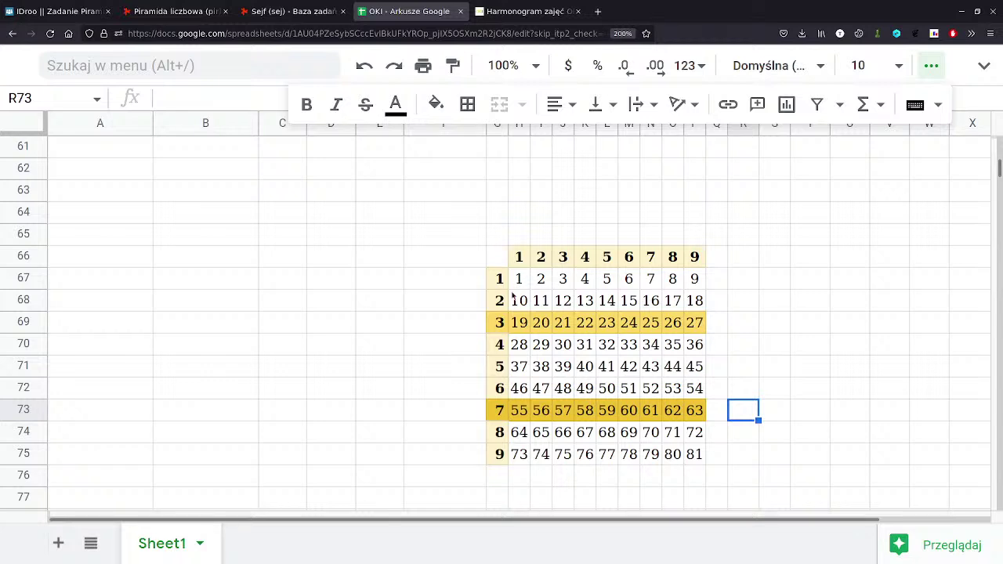
- Highlight the whole 9-by-9 number grid, H67:P75, and clear the selection
drag(517, 280, 705, 458)
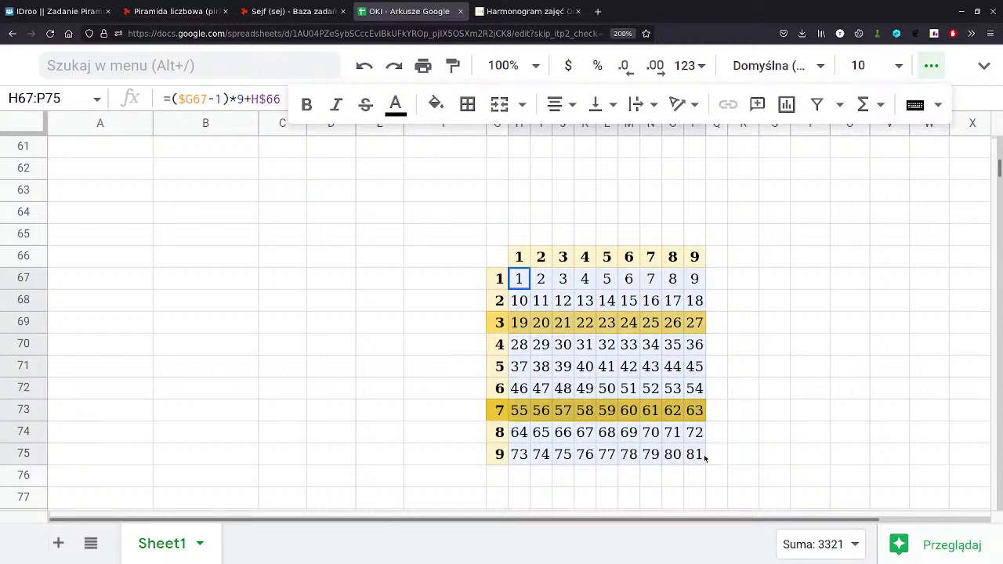
click(718, 366)
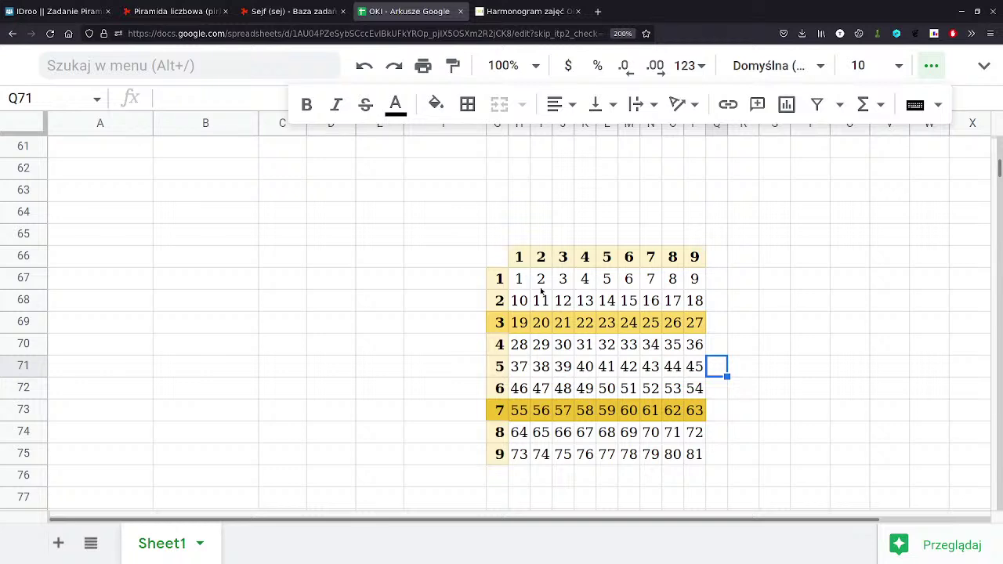
click(749, 381)
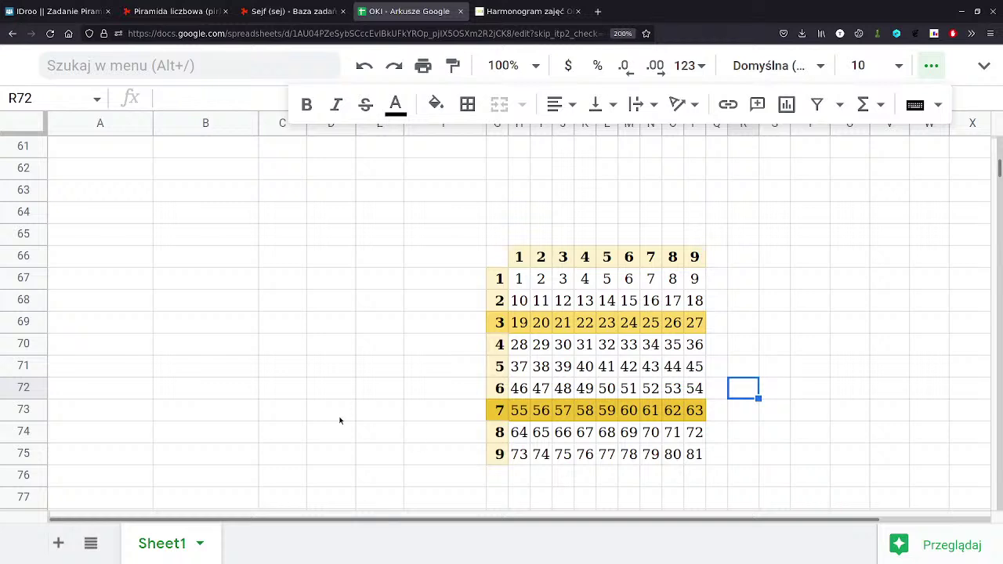
- Examine cell K69 with its column header K66 and row label G69, and compare with the row label in G73
click(588, 327)
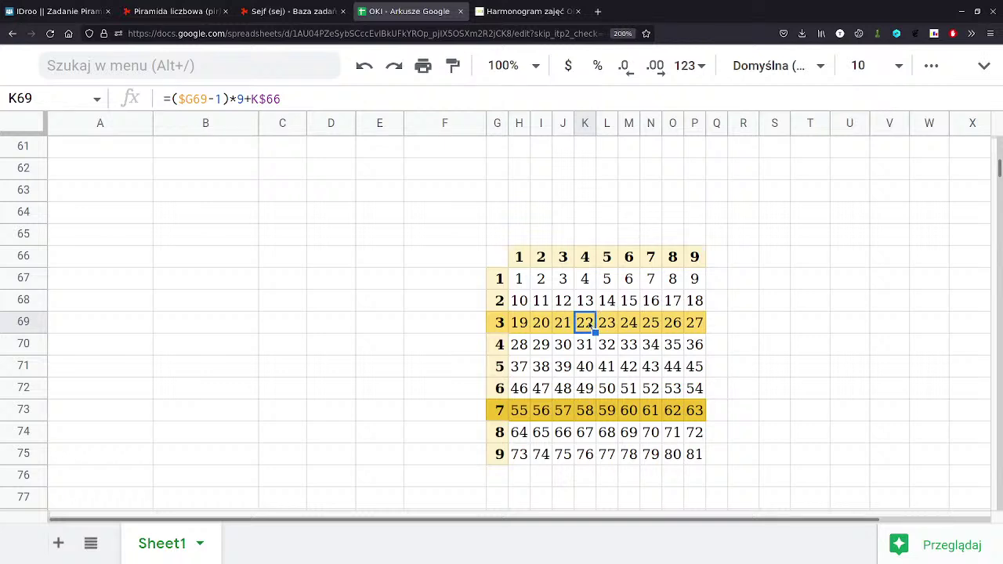
click(585, 257)
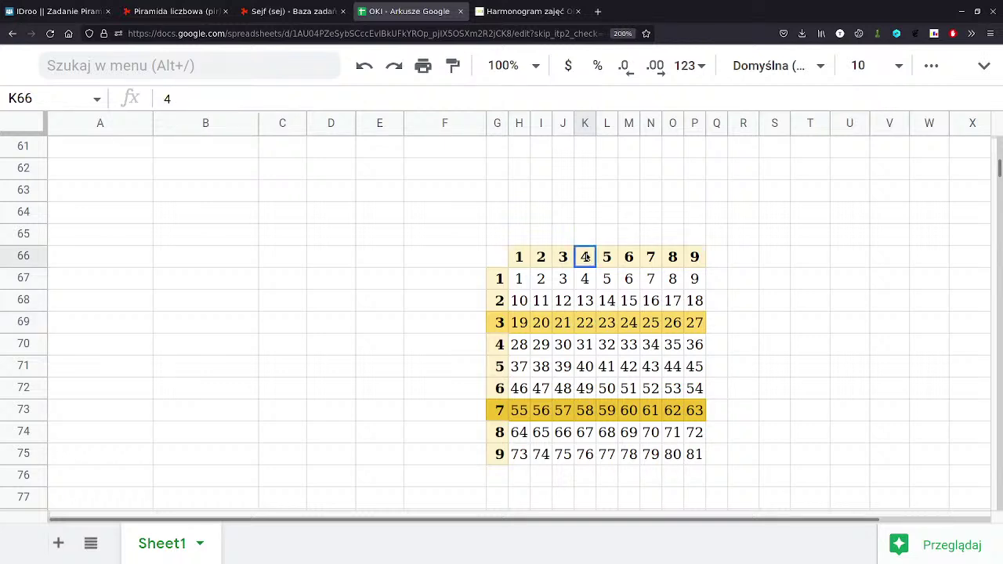
click(500, 323)
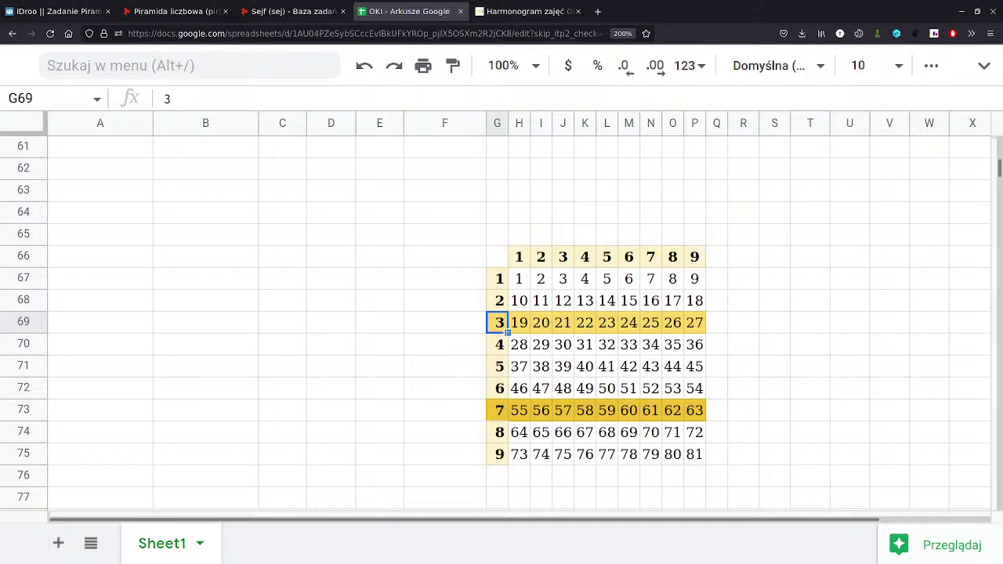
click(581, 326)
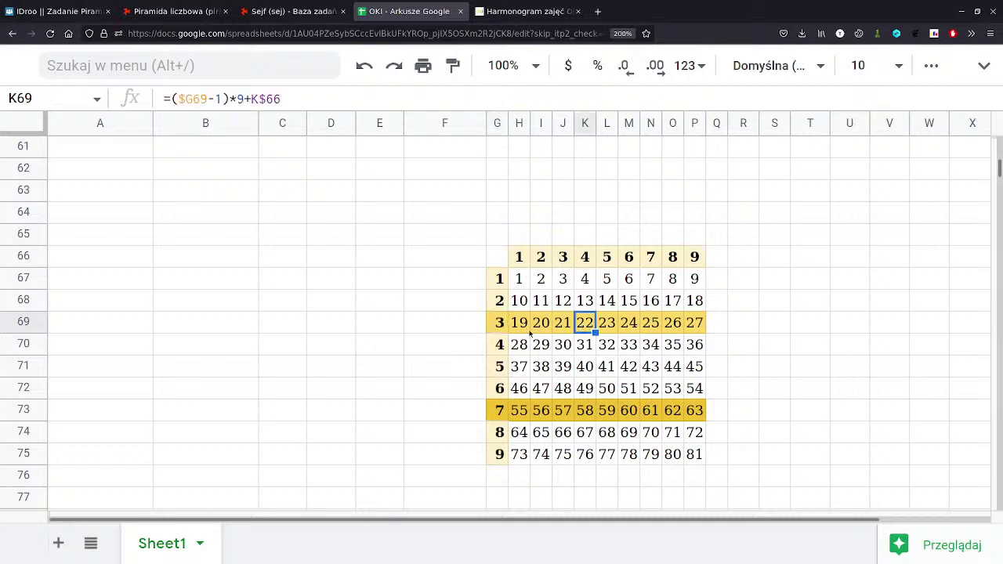
click(499, 322)
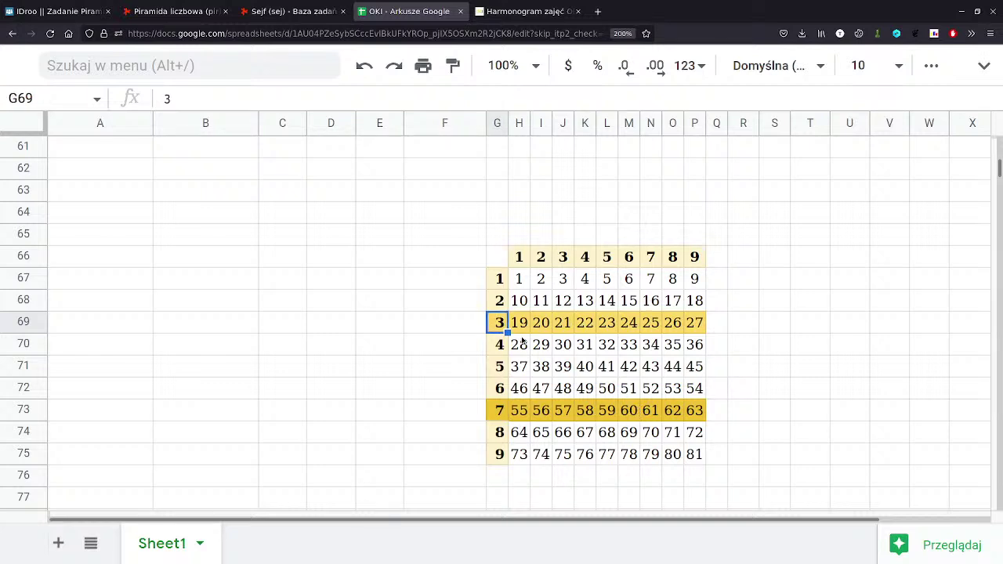
click(502, 411)
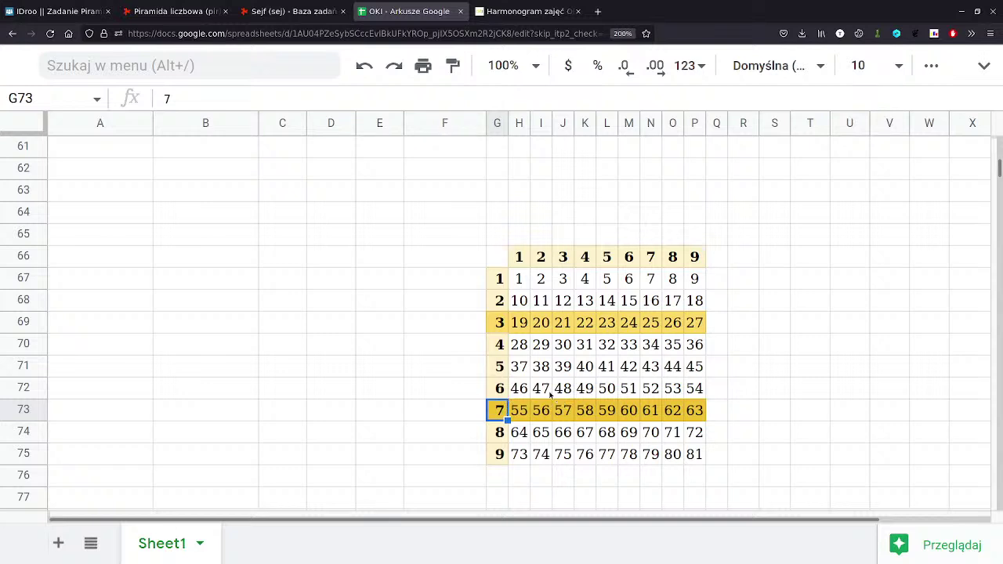
- Highlight the values of grid rows 3 and 7, H69:P69 and H73:P73, one after the other to show which rows swap
click(518, 411)
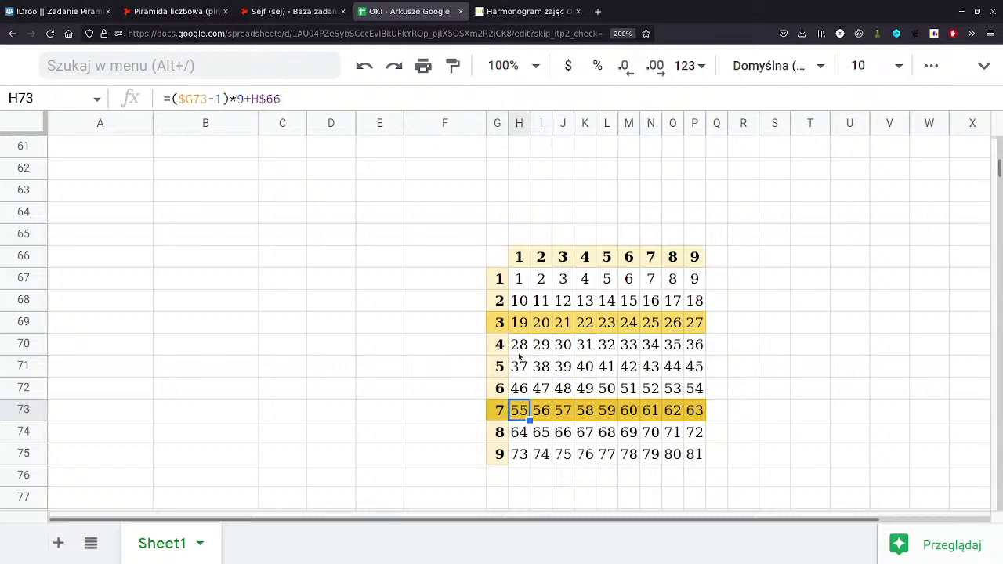
drag(518, 322, 701, 326)
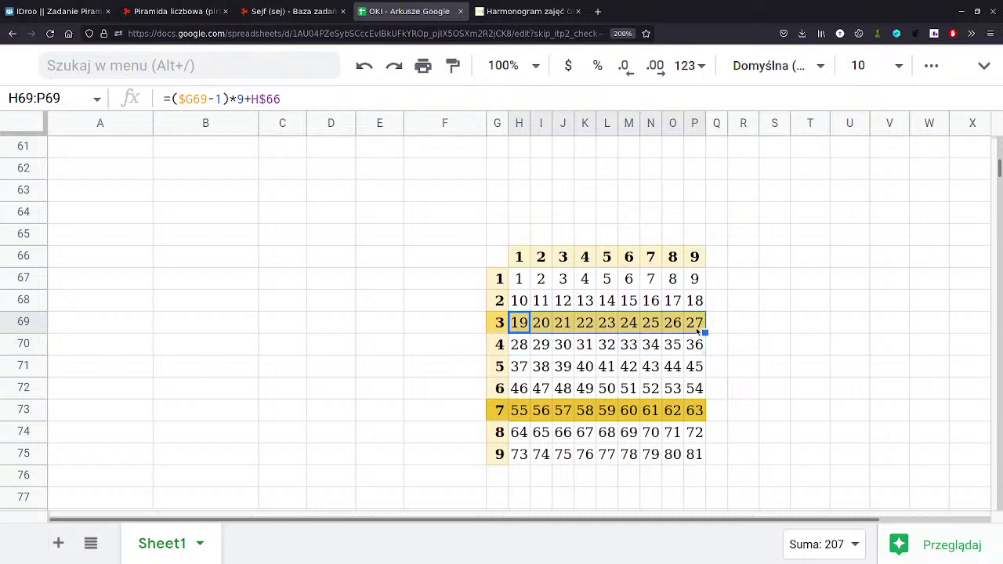
click(694, 323)
click(519, 411)
drag(518, 411, 694, 411)
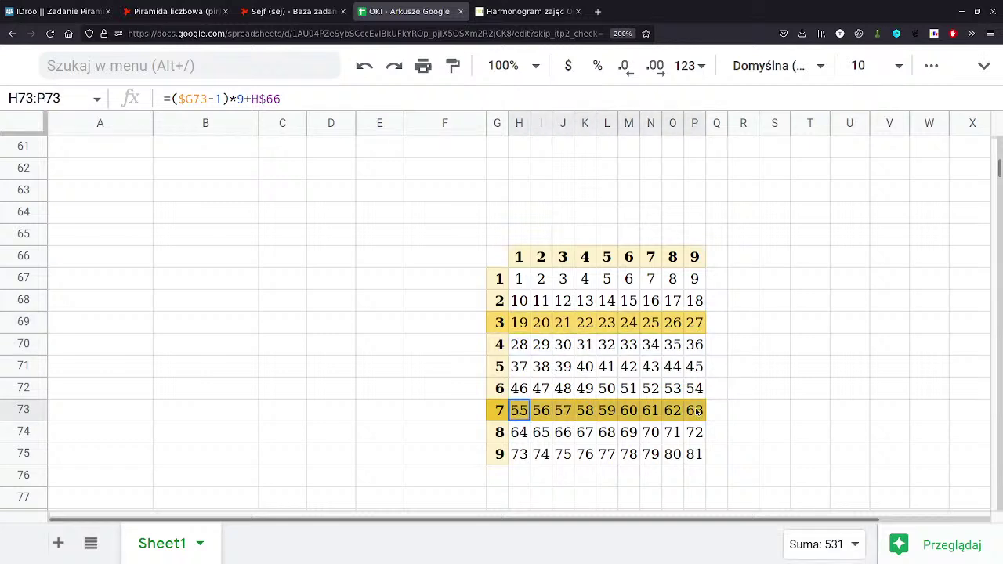
click(697, 410)
- Swap the two row labels by setting G69 to 7 and G73 to 3
click(499, 325)
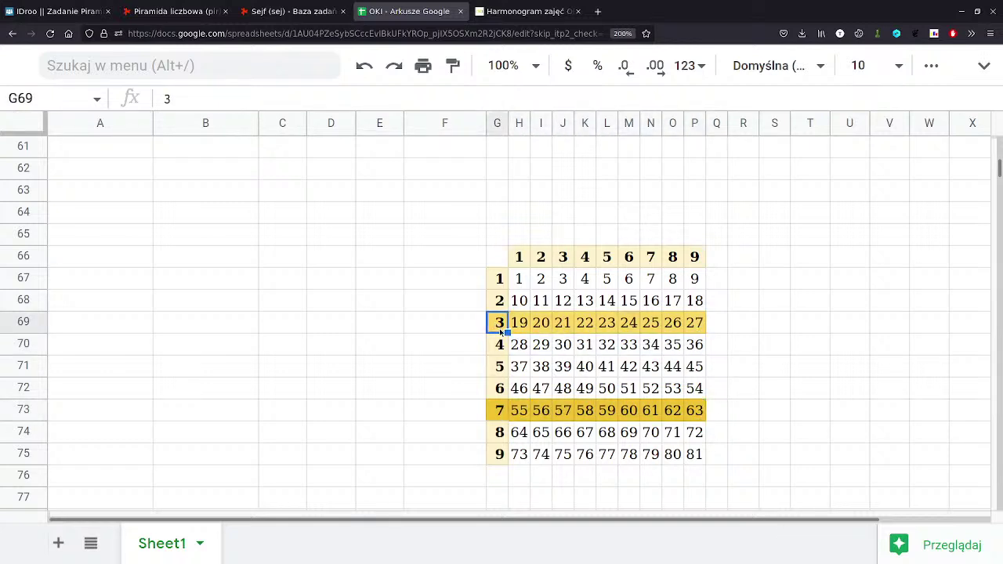
text(7)
click(499, 411)
text(3)
click(430, 421)
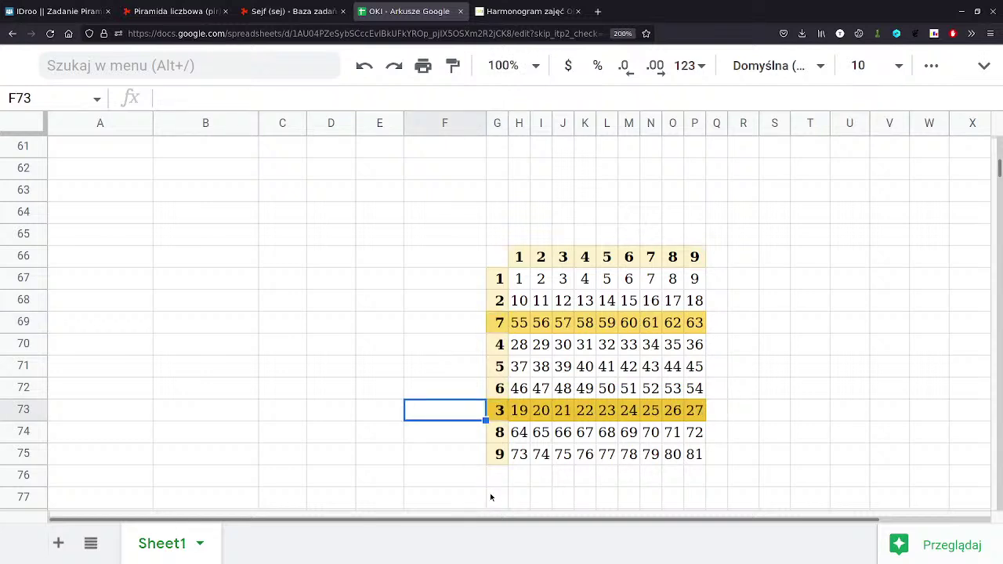
- Highlight the recalculated values in H69:P69 and H73:P73 in turn to check the row swap, and clear the selection
click(520, 323)
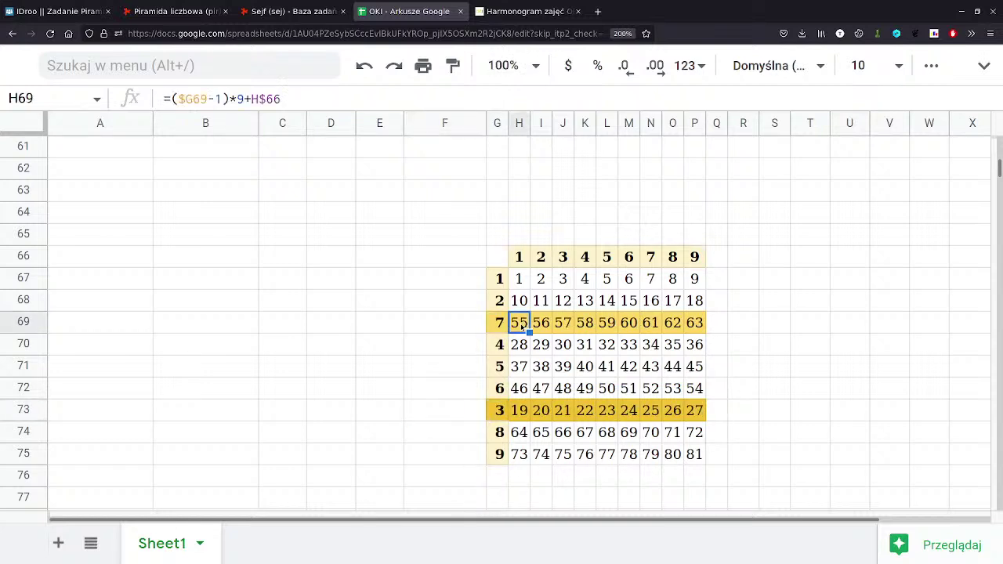
key(shift+Right)
key(shift+Right)
key(shift+Right)
key(shift+Right)
key(shift+Right)
key(shift+Right)
key(shift+Right)
key(shift+Right)
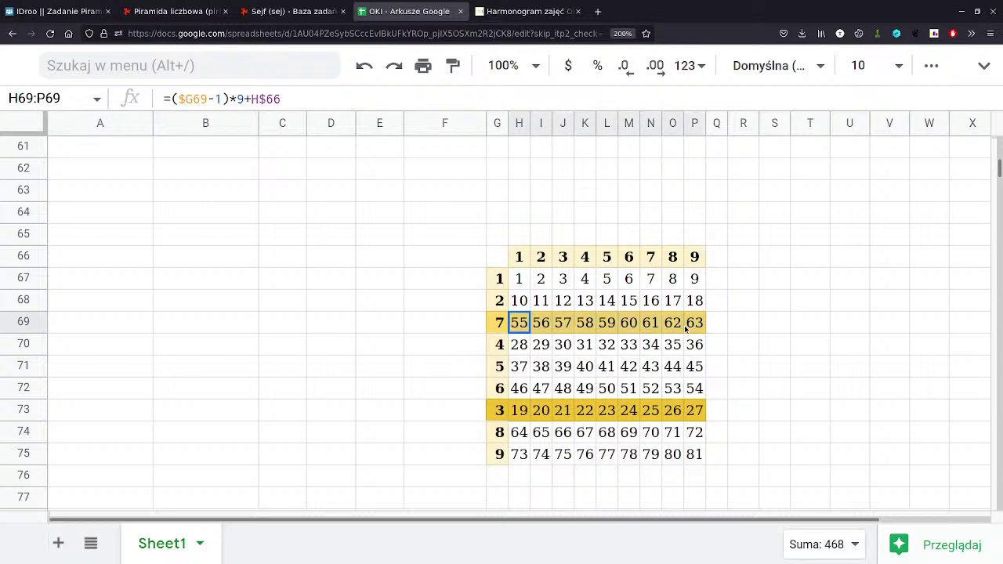
click(522, 414)
key(shift+Right)
key(shift+Right)
key(shift+Right)
key(shift+Right)
key(shift+Right)
key(shift+Right)
key(shift+Right)
key(shift+Right)
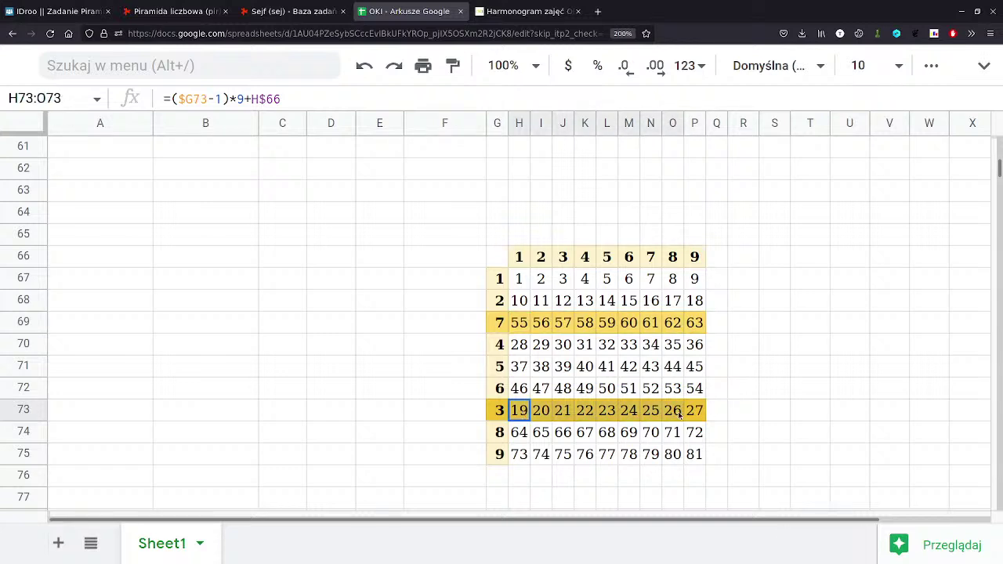
click(743, 419)
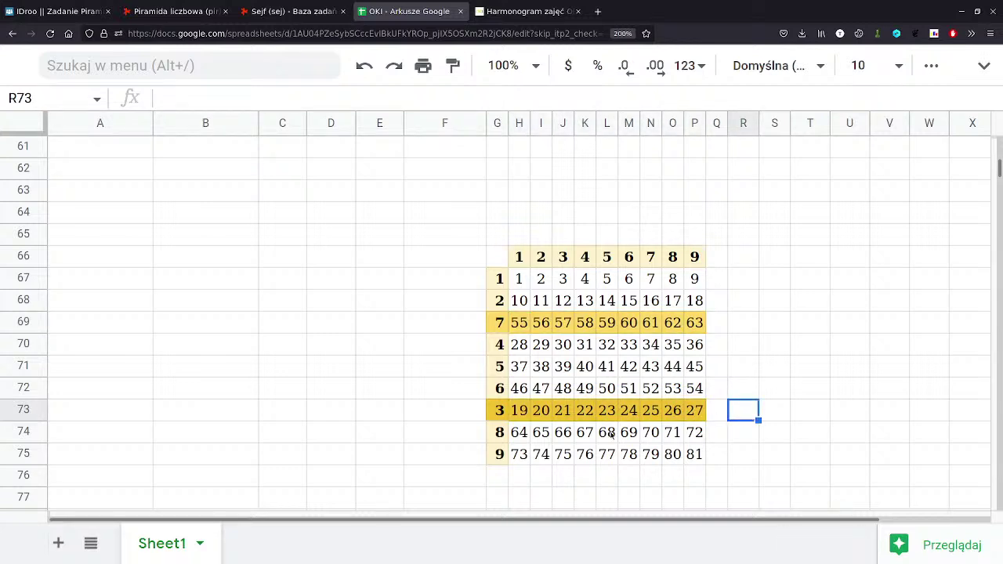
- Trace cell J73 to its column header J66 and row label G73, and compare the values H69:P69 with label G69
click(563, 413)
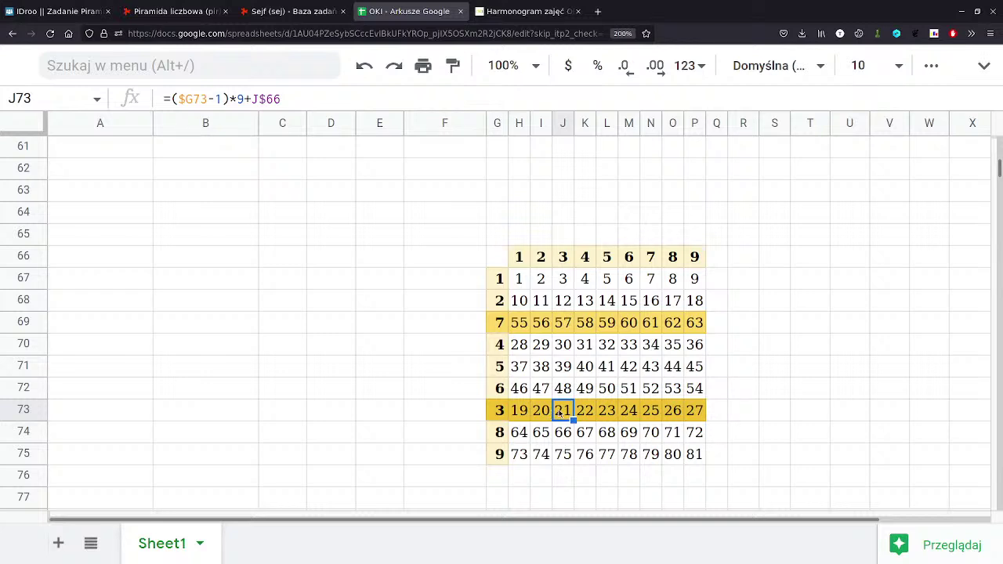
click(563, 258)
click(501, 410)
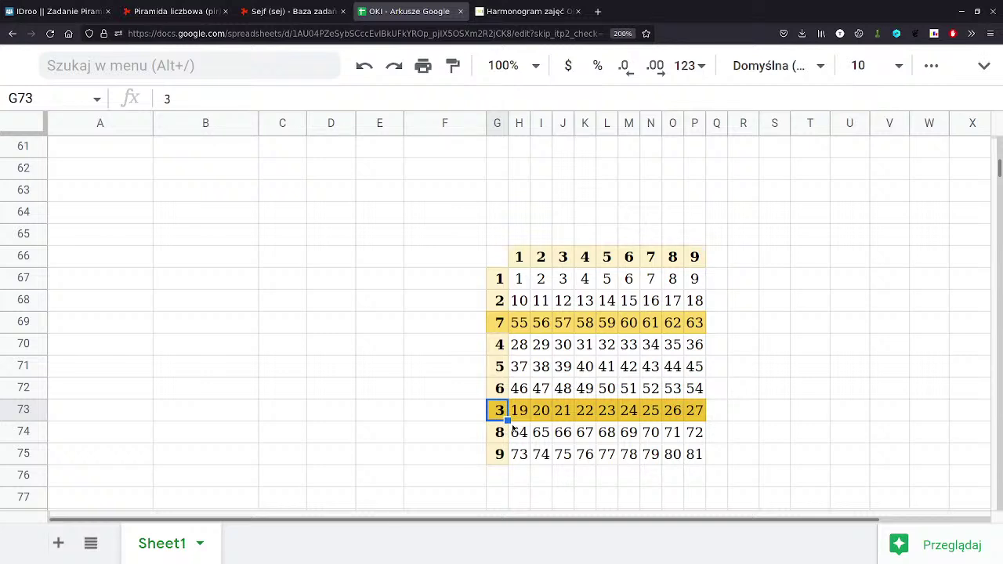
drag(518, 324, 694, 327)
click(498, 324)
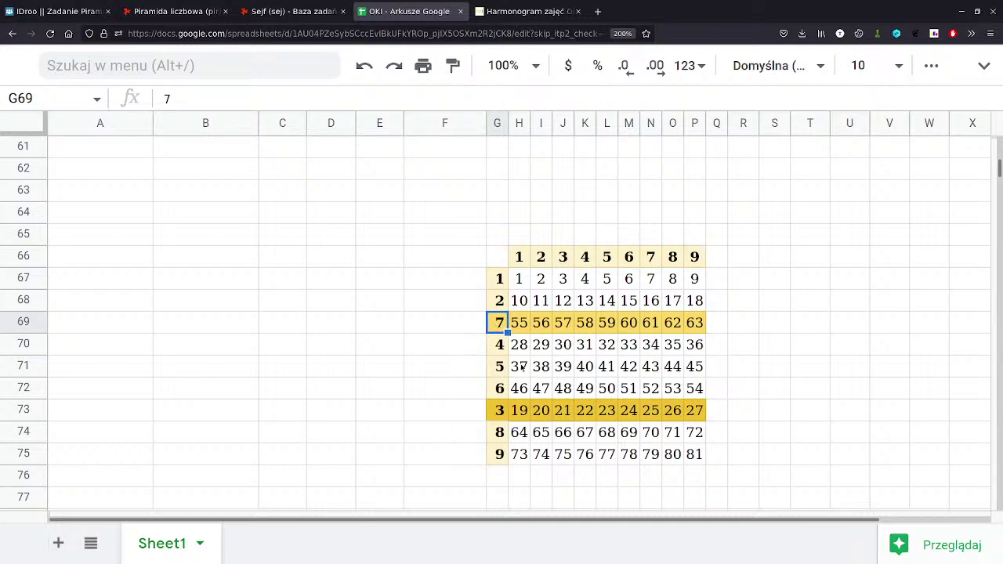
- Go back and forth between row labels G69 and G73 to show that only these two cells are exchanged
key(Down)
key(Down)
key(Down)
key(Down)
key(Up)
key(Up)
key(Up)
key(Up)
key(Down)
key(Down)
key(Down)
key(Down)
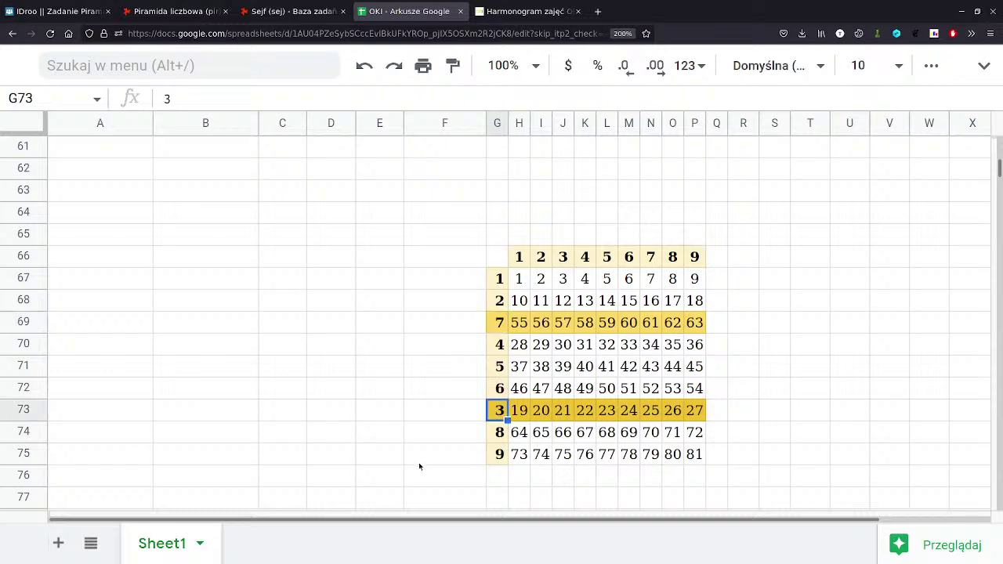
click(743, 322)
- Reset the fill color of the highlighted row G69:P69, including its label
drag(496, 330, 694, 322)
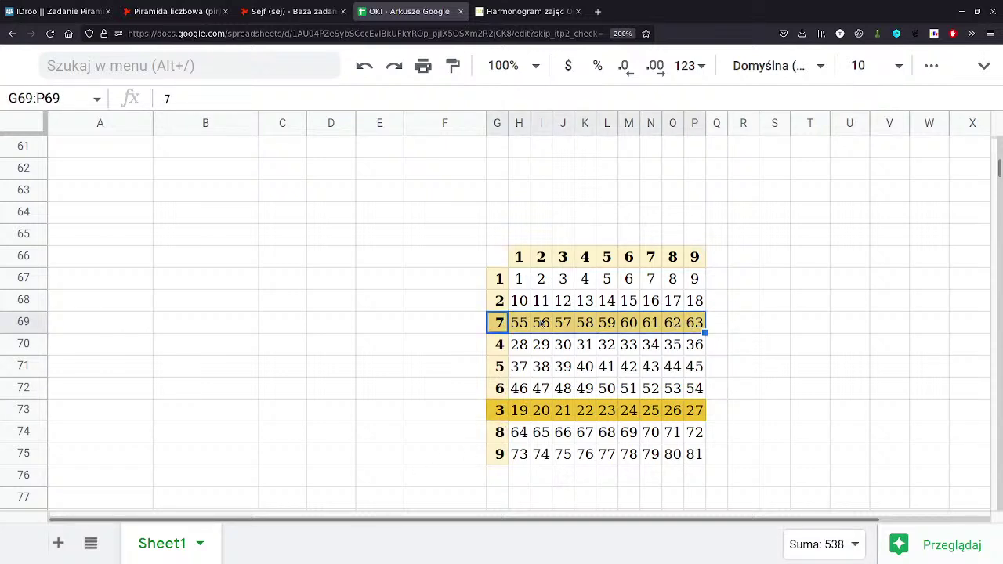
click(774, 66)
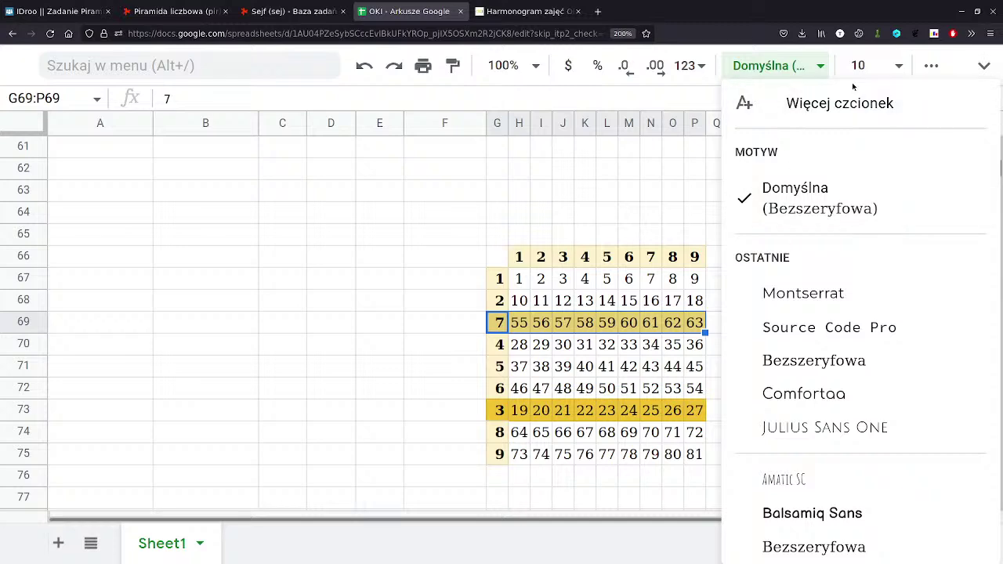
click(931, 65)
click(436, 104)
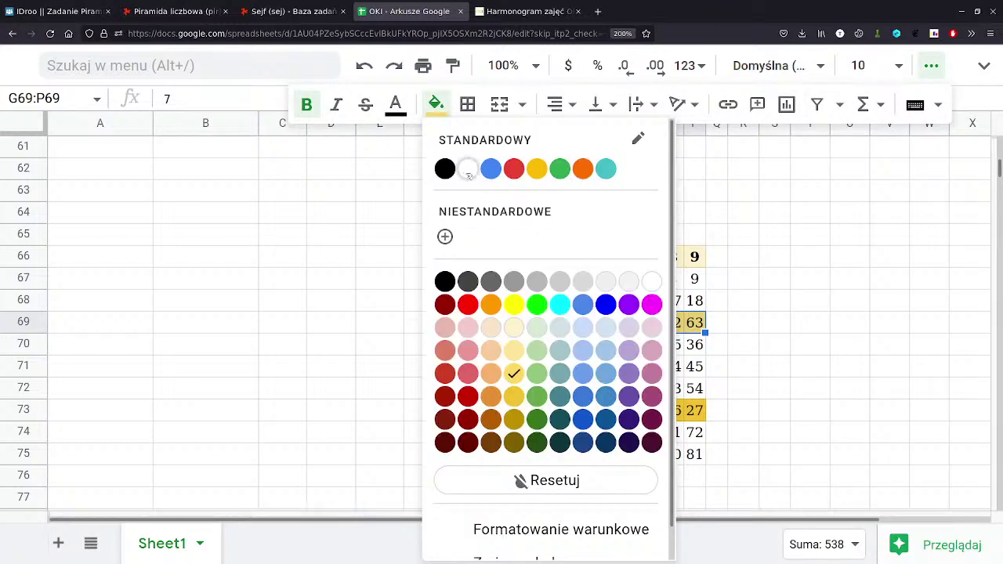
click(546, 481)
- Reset the fill color of the highlighted row G73:P73, including its label
drag(520, 414, 541, 412)
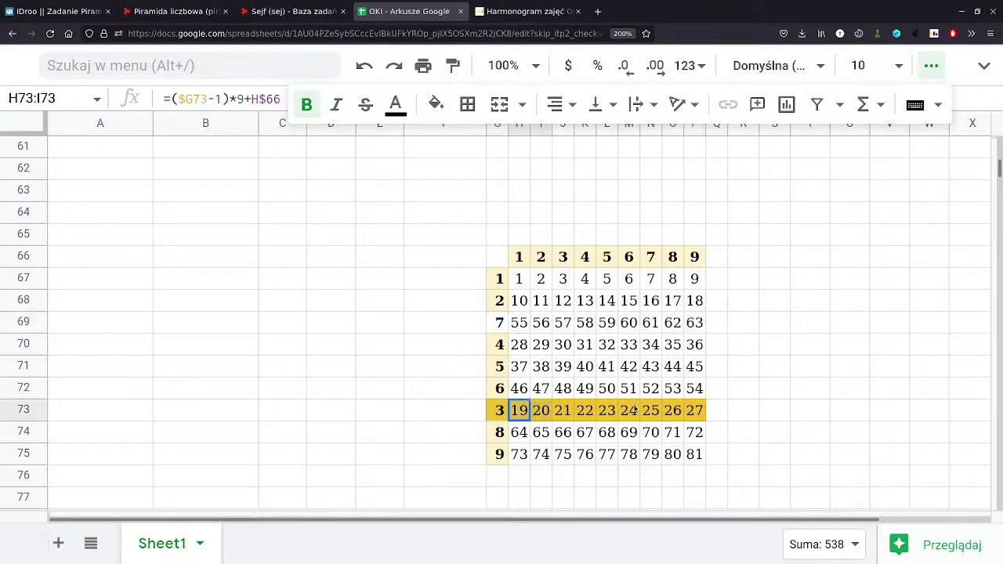
drag(633, 410, 694, 411)
shift+click(499, 410)
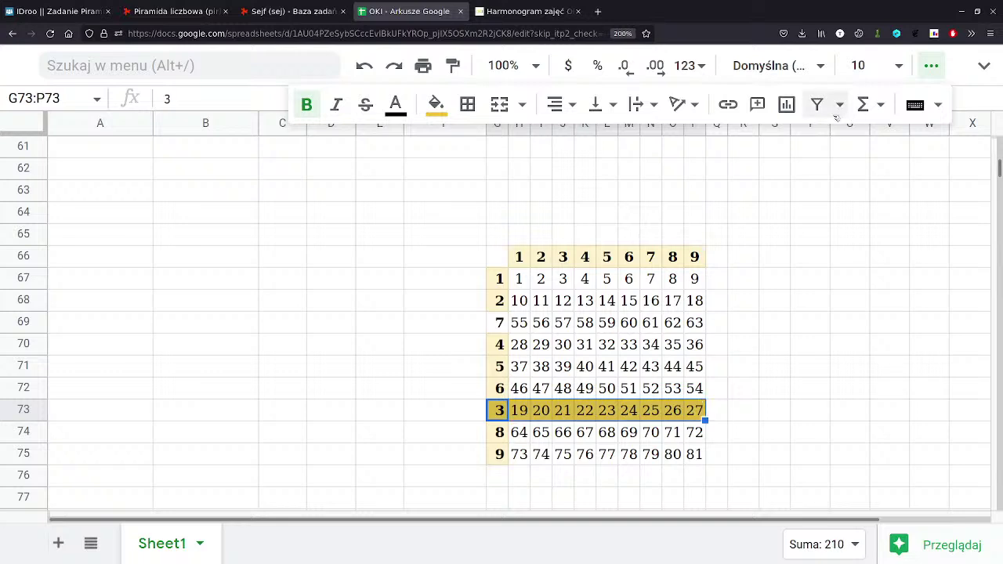
click(435, 104)
click(511, 480)
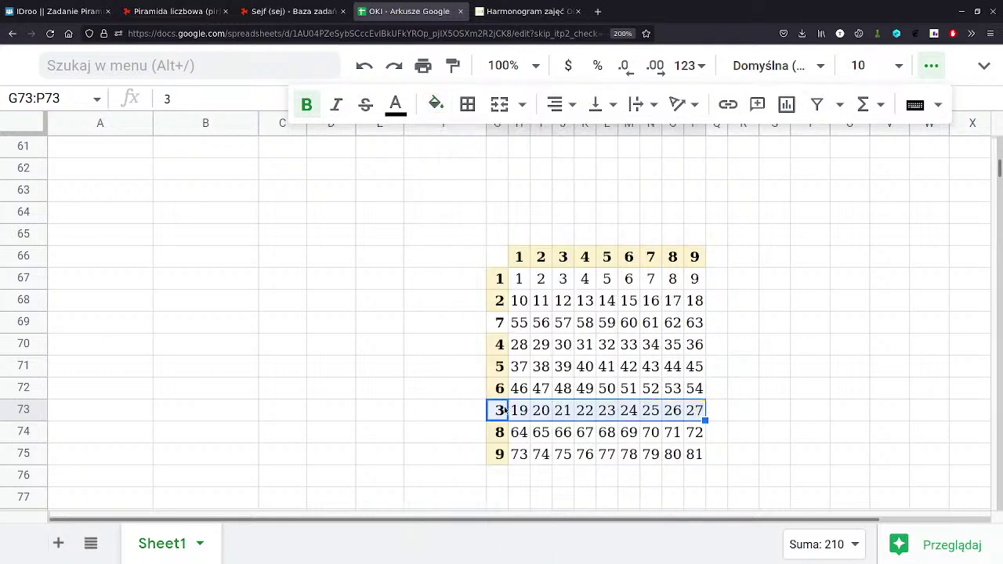
- Fill the row labels G69:G73 with the same light yellow as the other labels
click(501, 409)
shift+click(499, 322)
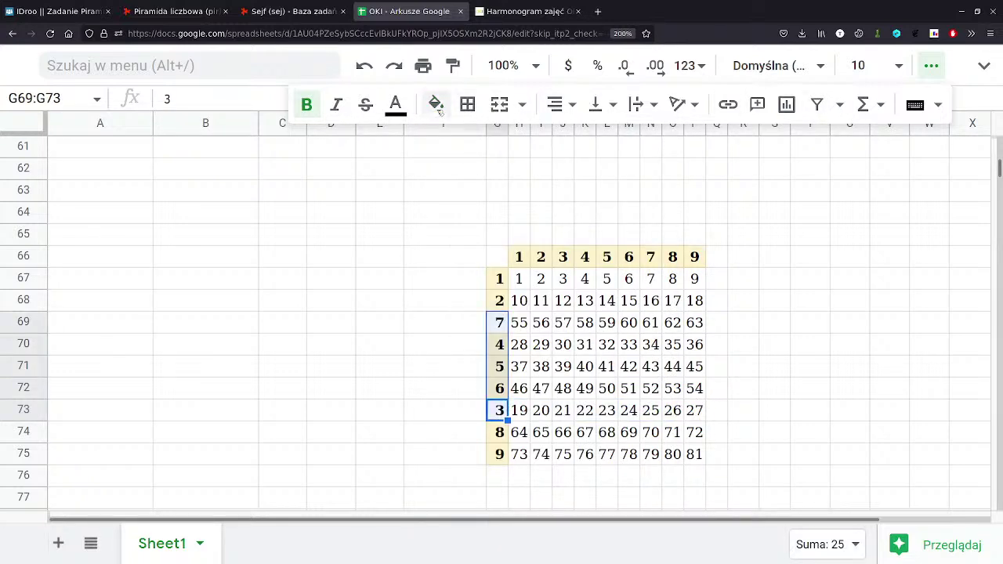
click(436, 104)
click(512, 324)
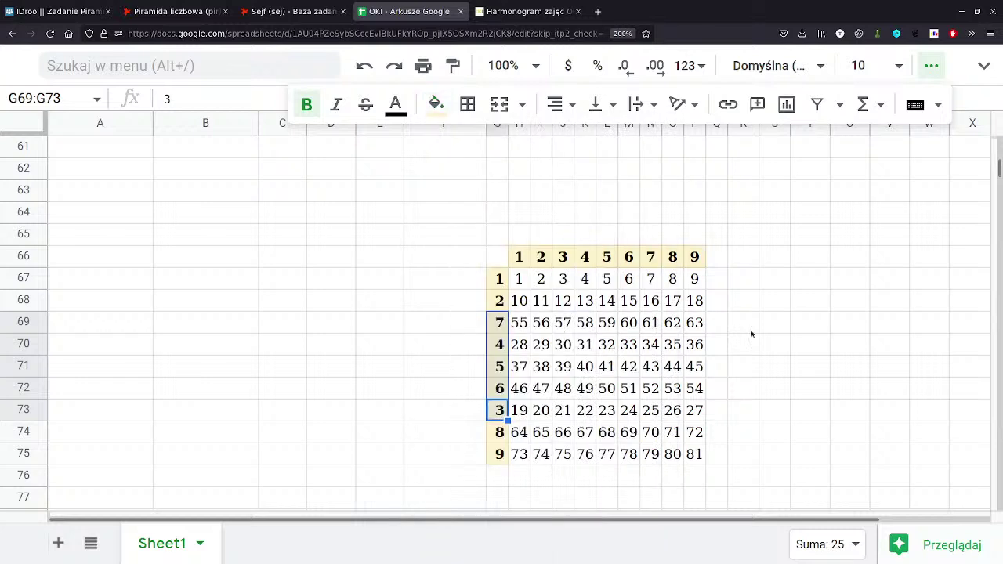
click(763, 342)
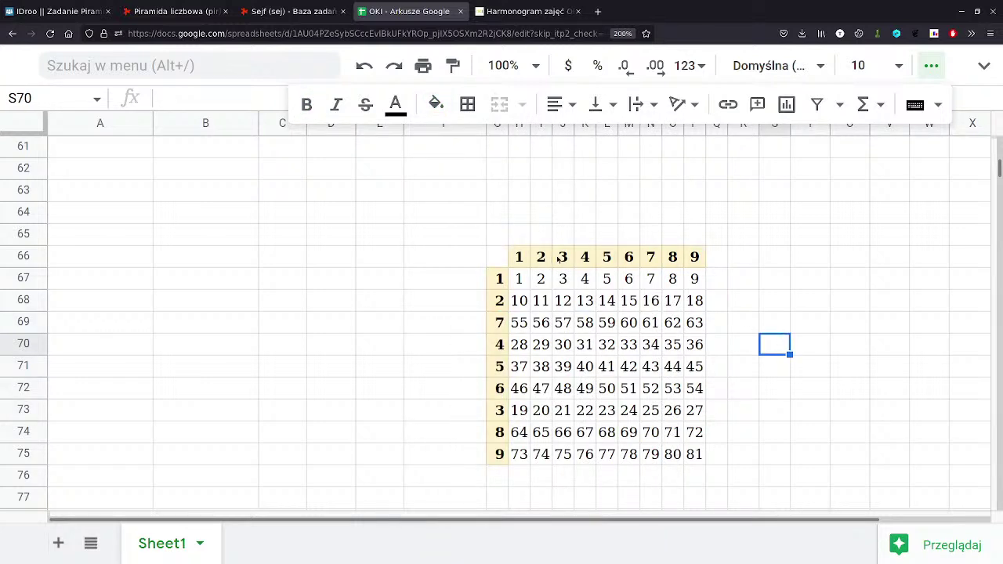
- Fill grid columns 2 and 8, I66:I75 and O66:O75 including their headers, with a medium blue
click(544, 257)
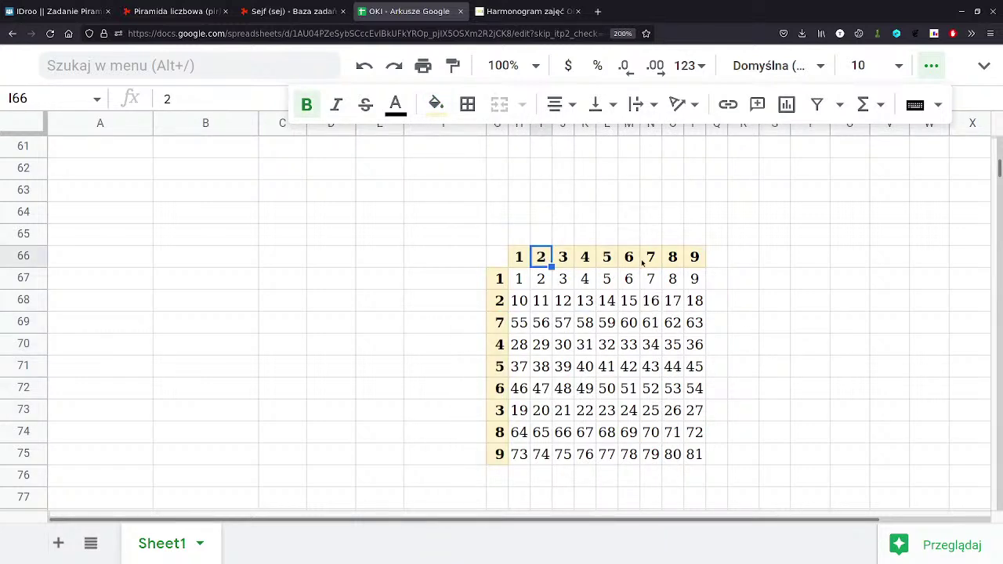
drag(541, 265, 540, 448)
drag(678, 261, 675, 455)
click(671, 279)
drag(540, 258, 540, 455)
drag(672, 257, 674, 455)
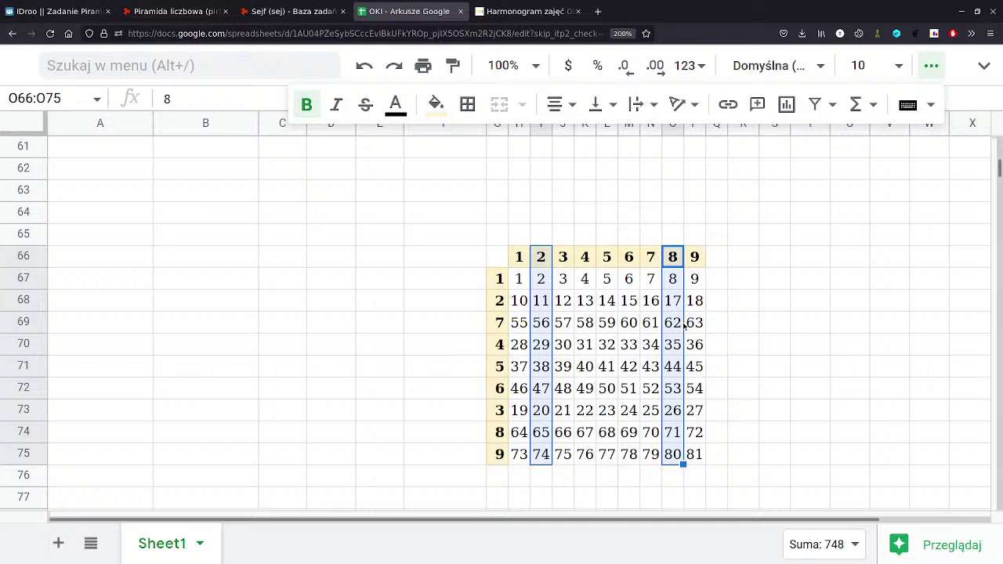
click(435, 104)
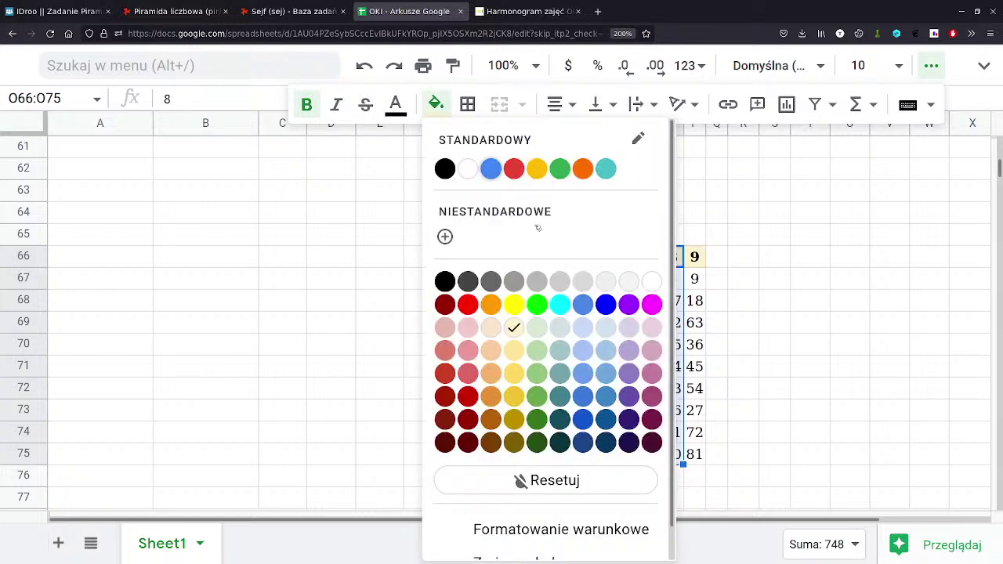
click(607, 396)
click(774, 322)
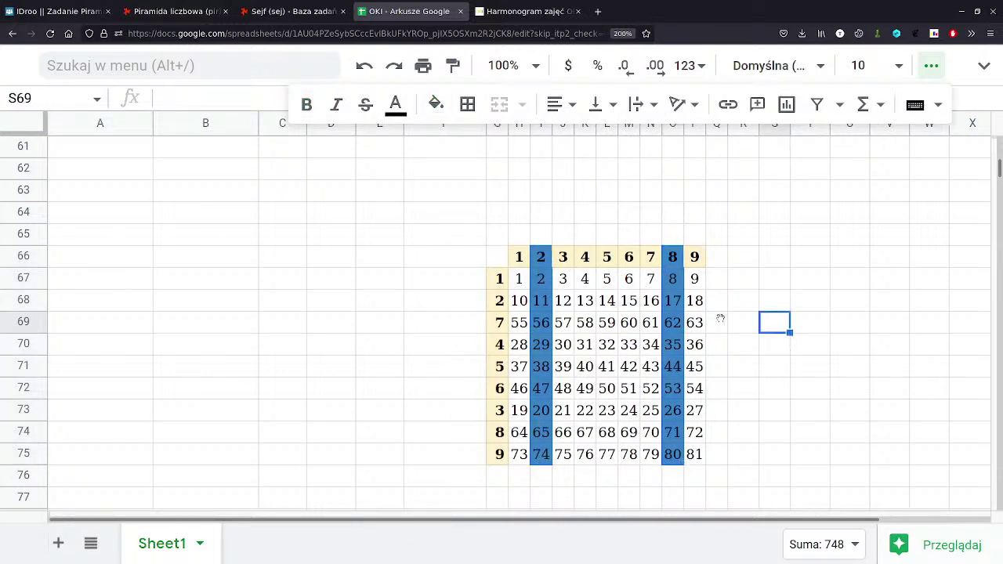
- Swap the two blue column headers by setting I66 to 8 and O66 to 2
click(541, 257)
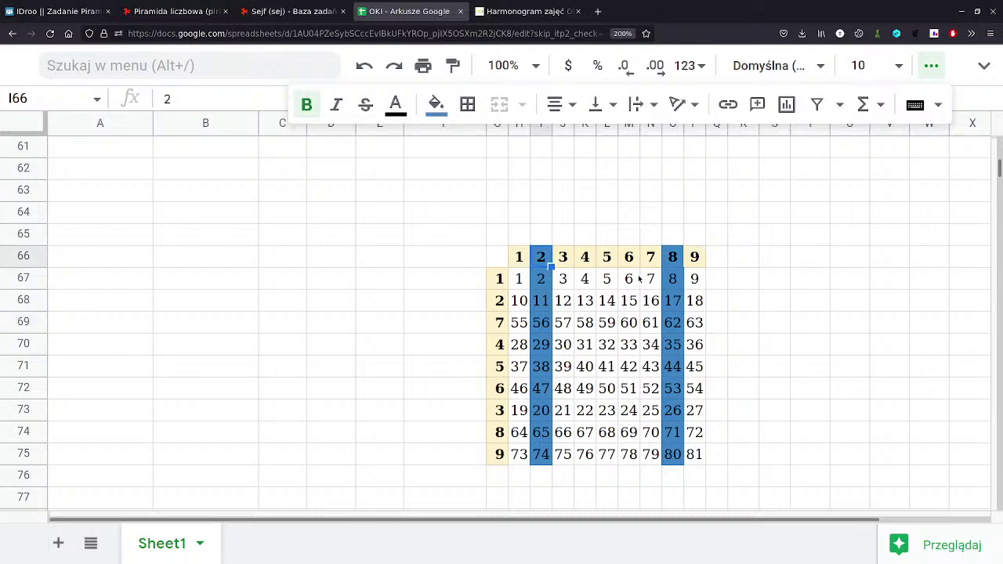
text(8)
click(678, 257)
text(2)
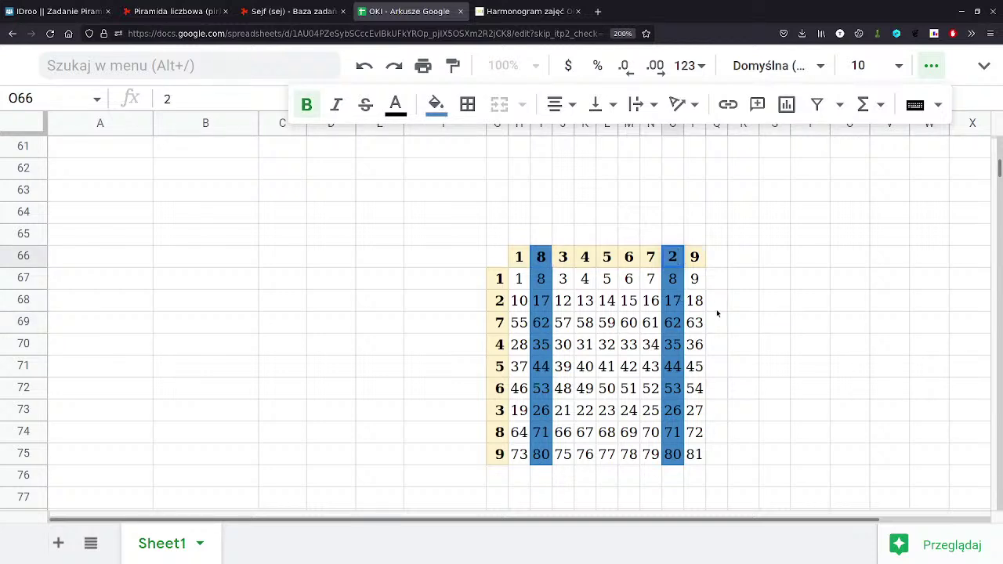
click(716, 309)
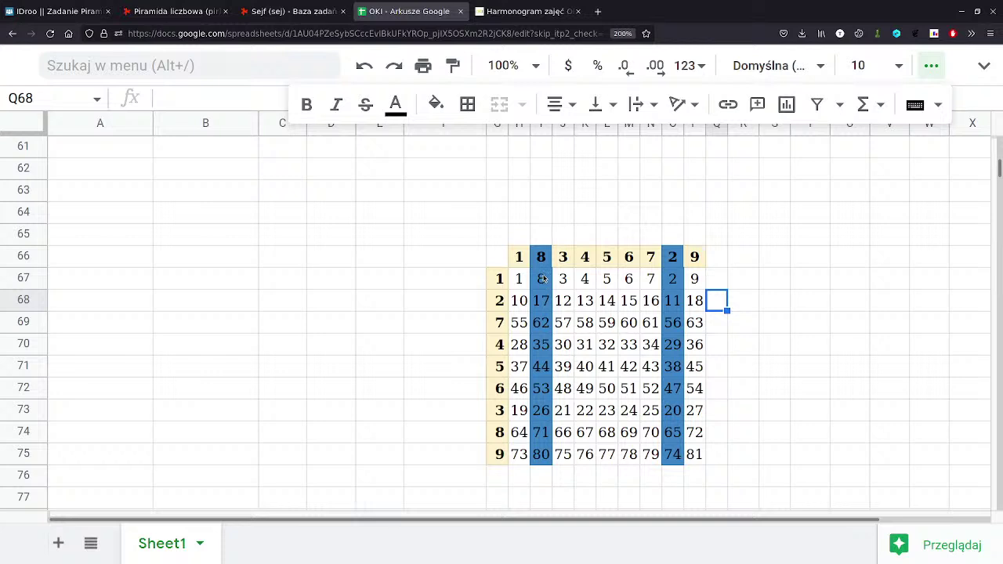
- Highlight the recalculated columns I67:I75 and O67:O75 to check the column swap, and inspect the formula in K69
drag(540, 278, 544, 468)
drag(672, 279, 675, 439)
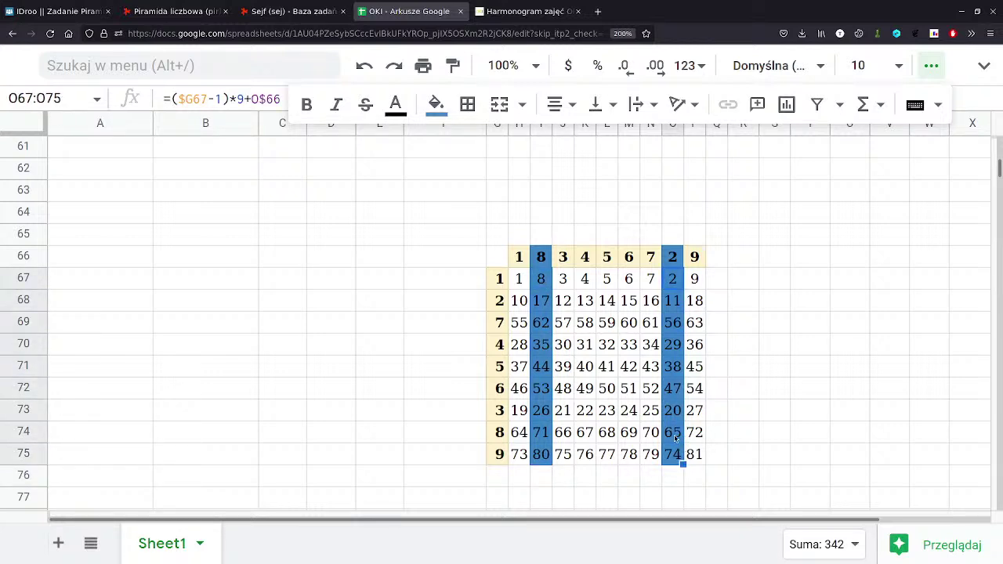
click(542, 284)
click(584, 322)
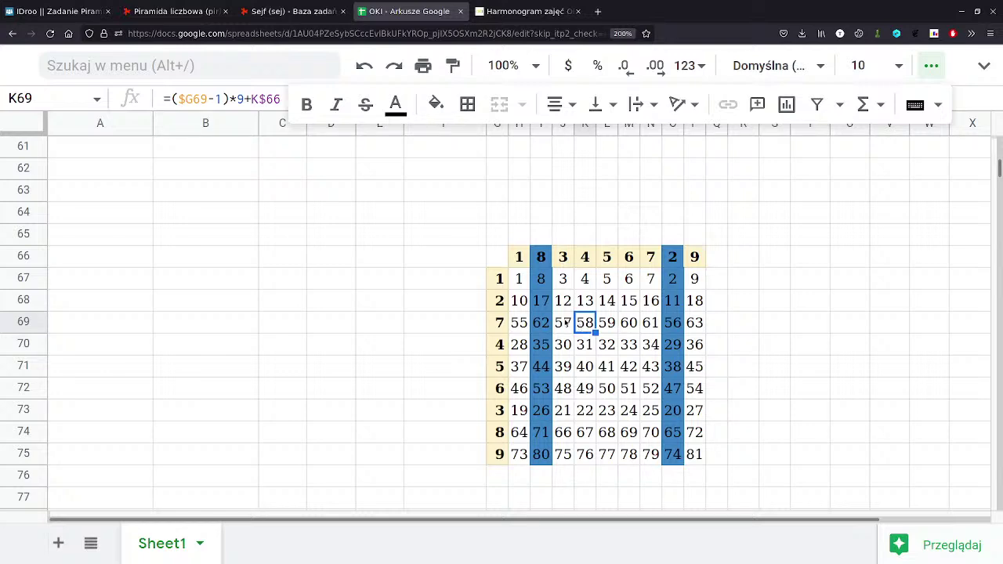
- Switch to the Sejf task statement and point out the initial-value rule (i − 1) · n + j for row i and column j
key(ctrl+Page_Up)
scroll(334, 235, up, 1)
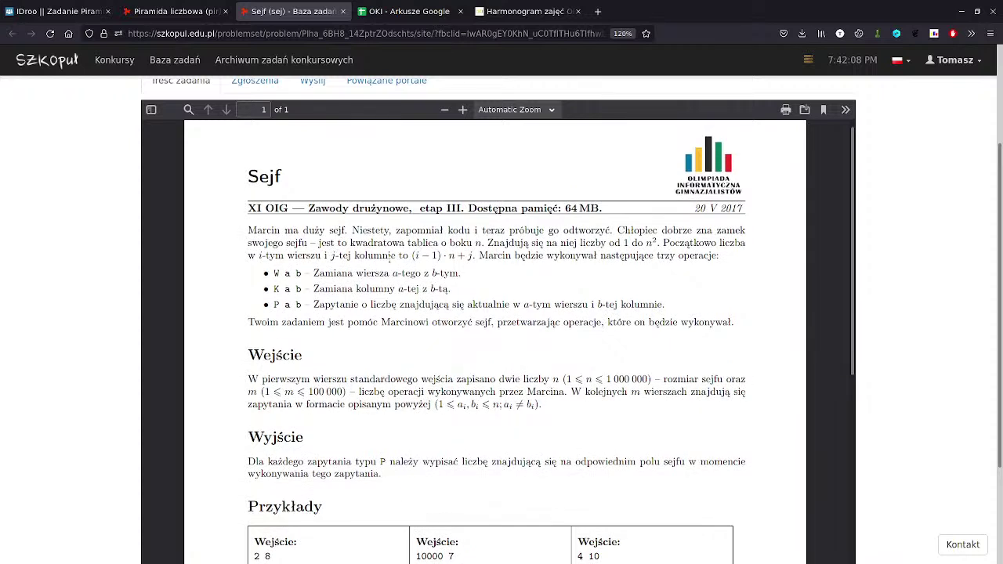
drag(330, 257, 342, 258)
- Return to the OKI spreadsheet and relate the column values I67:I75 to their header cell I66
click(405, 11)
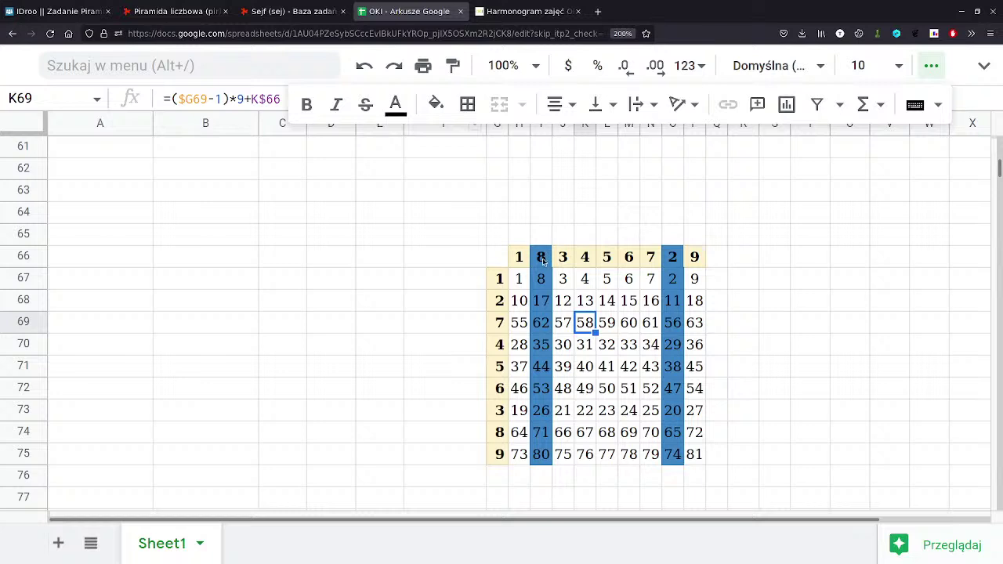
drag(542, 283, 544, 455)
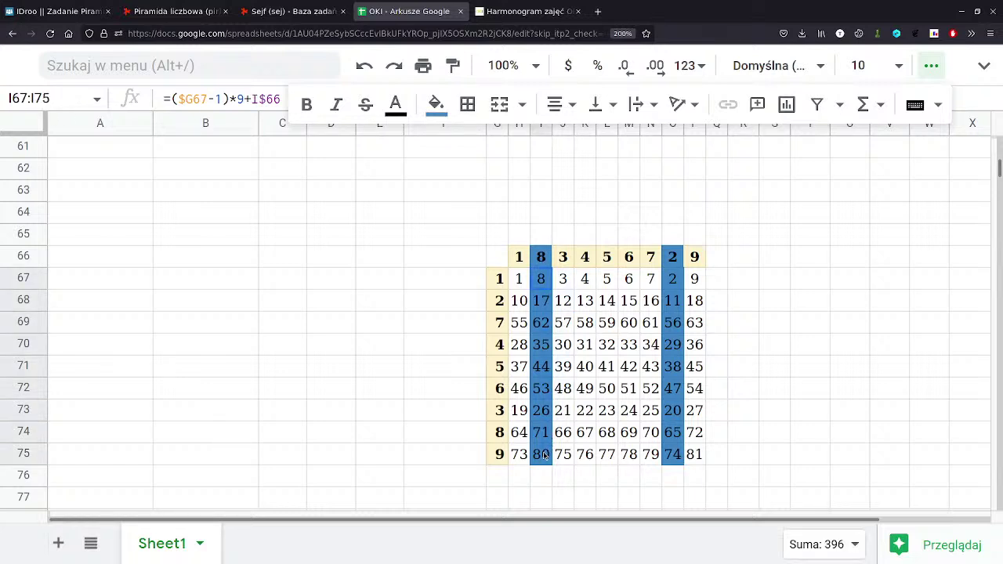
click(547, 257)
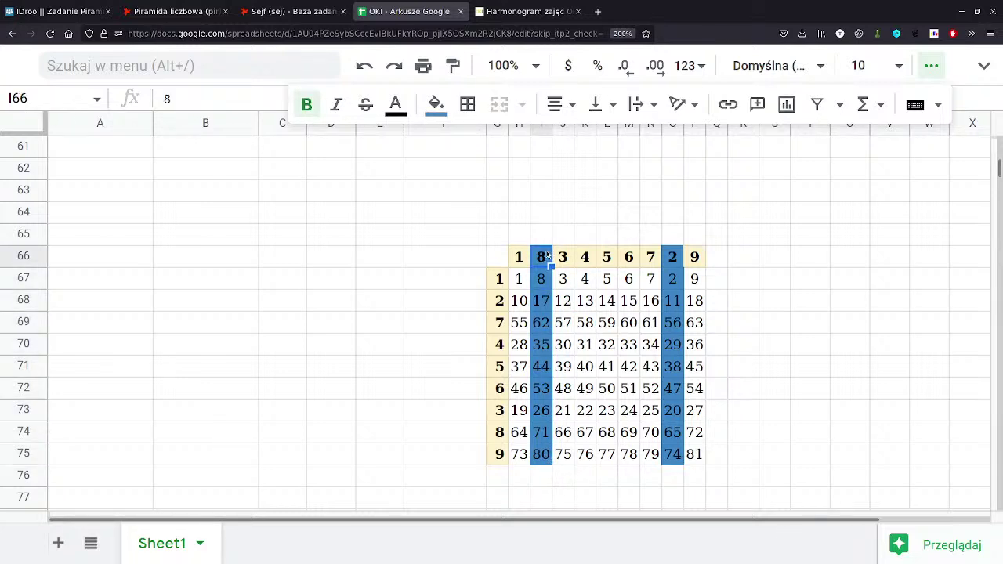
- Compare the header cells I66 and O66 with the column below, and inspect the grid formula in H67
click(675, 259)
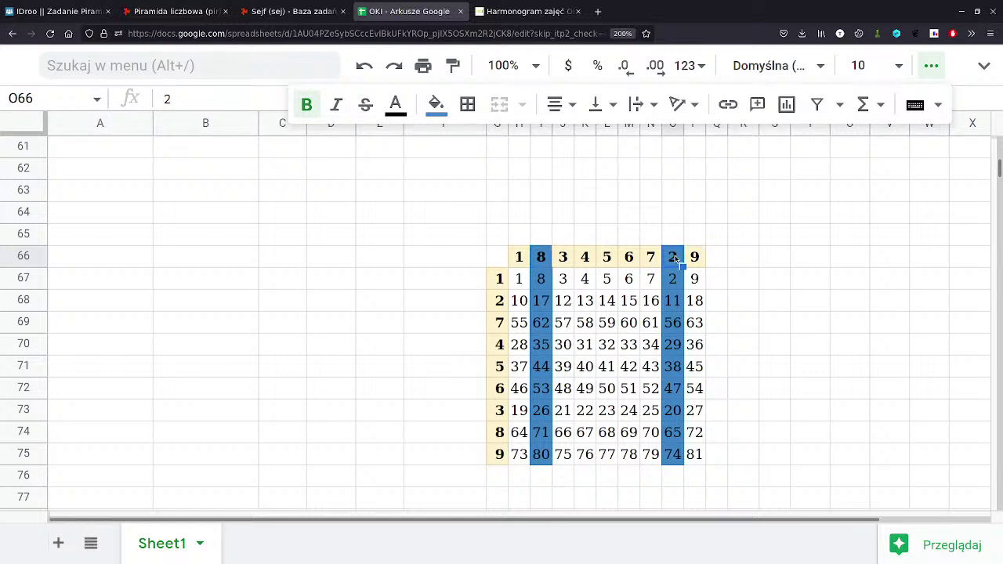
click(540, 257)
drag(544, 280, 548, 461)
drag(519, 279, 694, 468)
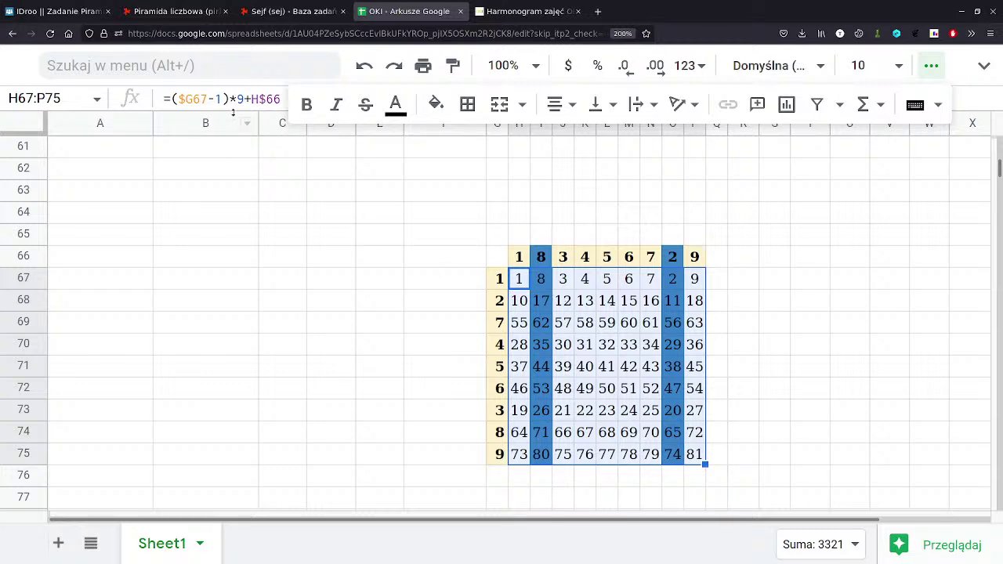
click(932, 69)
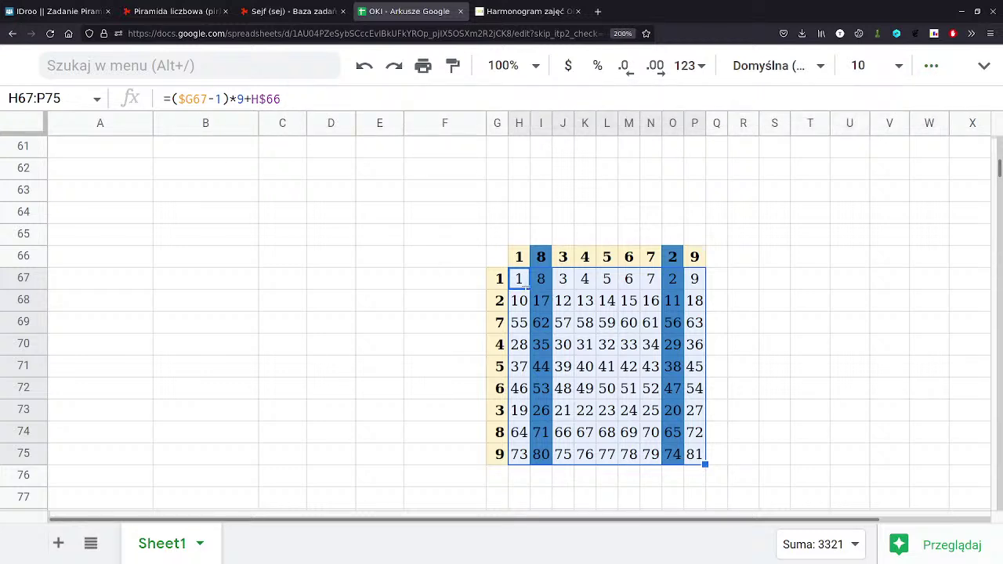
click(521, 284)
drag(178, 99, 285, 98)
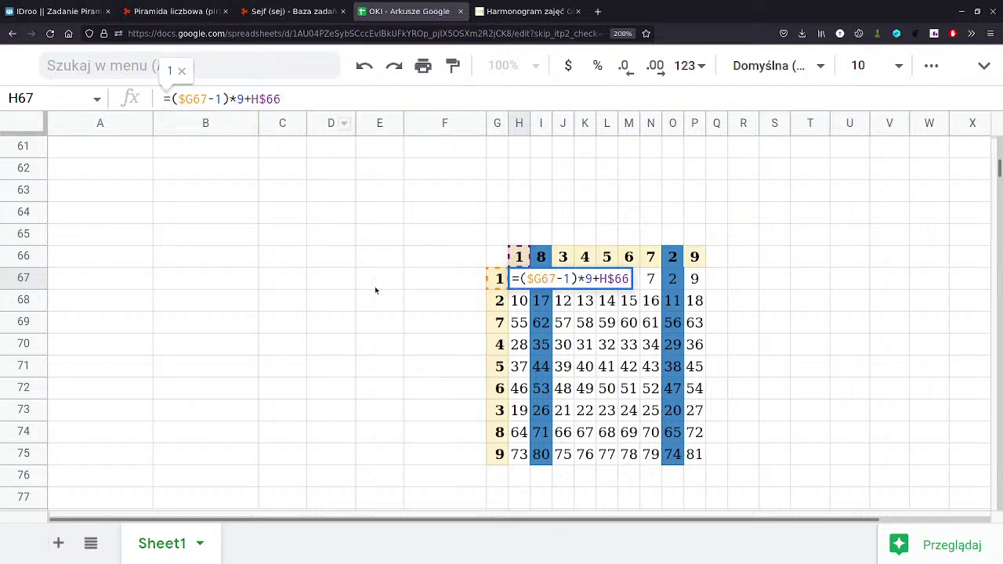
click(499, 306)
- Clear the formula range H67:P75, keeping only the row and column labels
drag(518, 279, 703, 458)
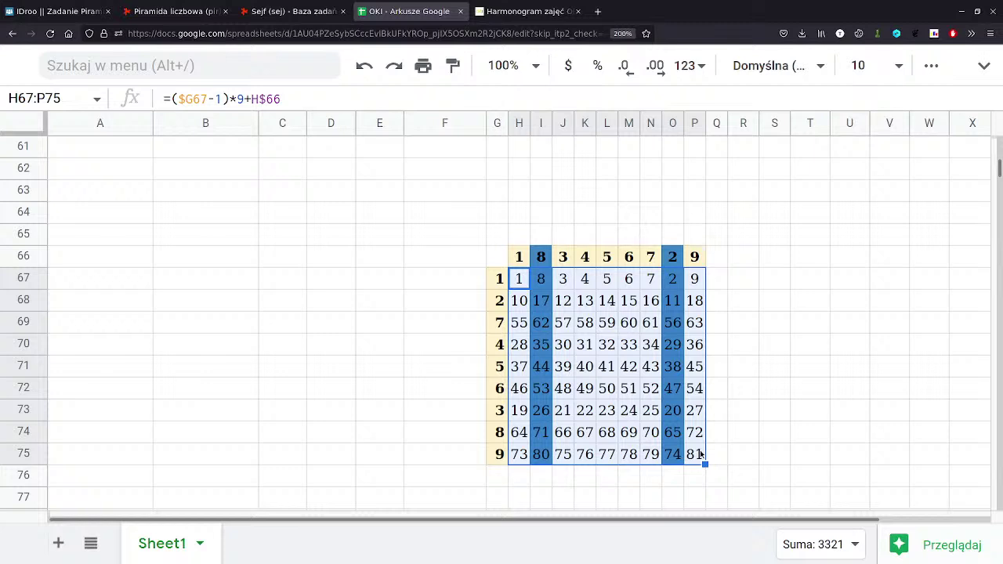
key(Delete)
click(626, 364)
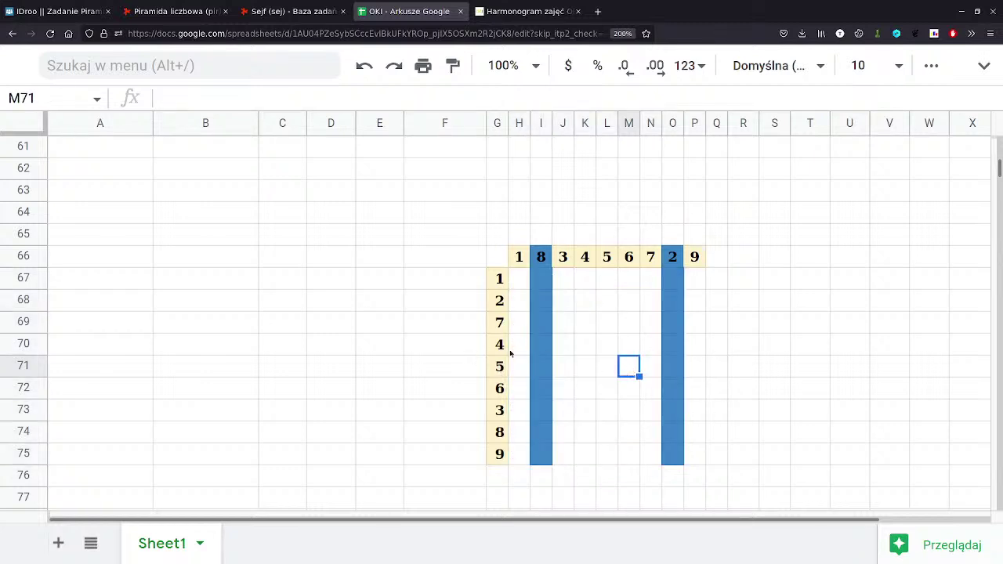
- Relate the empty cells M71 and I71 to their row label G71 and column labels M66 and I66
click(498, 371)
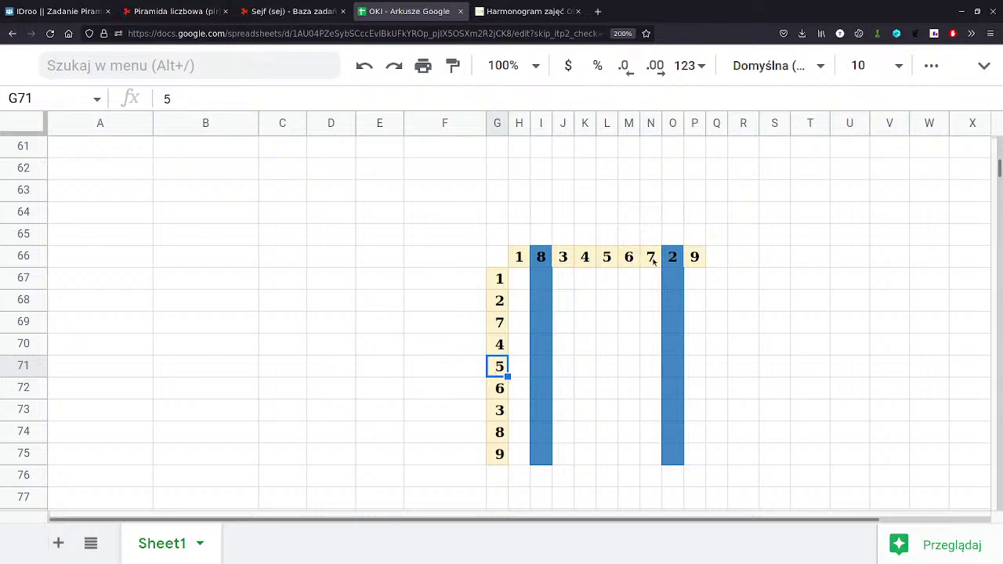
click(626, 261)
click(626, 372)
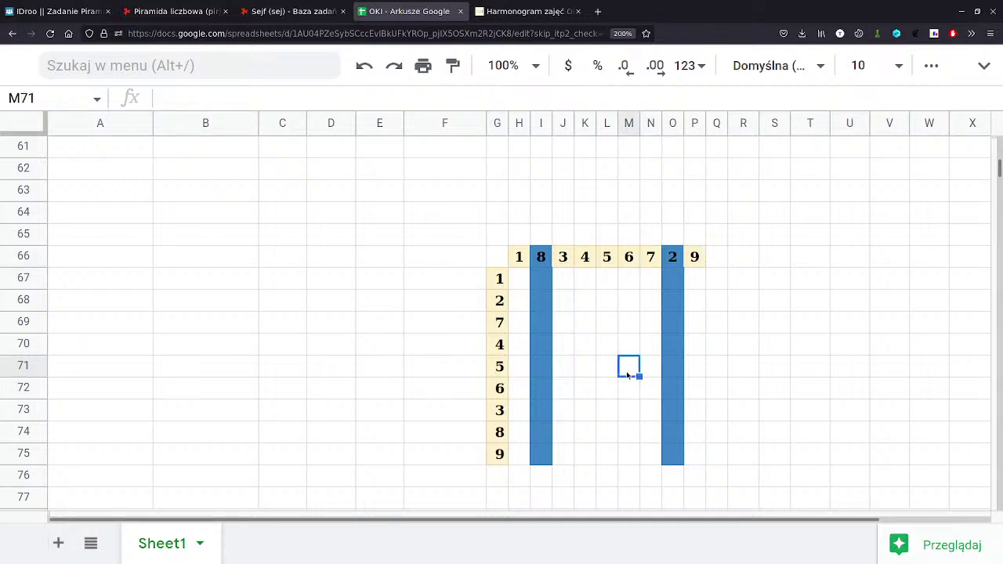
click(542, 370)
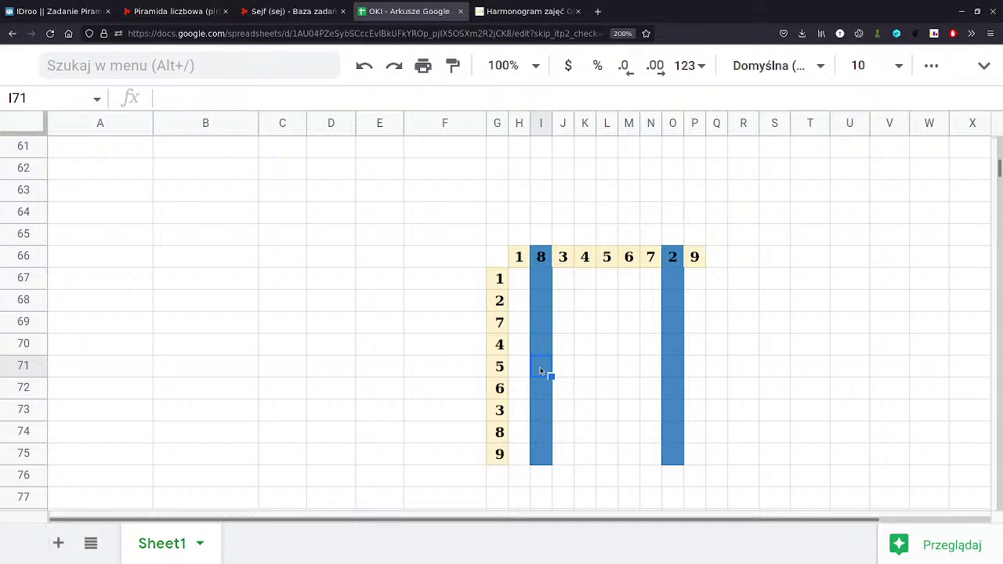
click(498, 368)
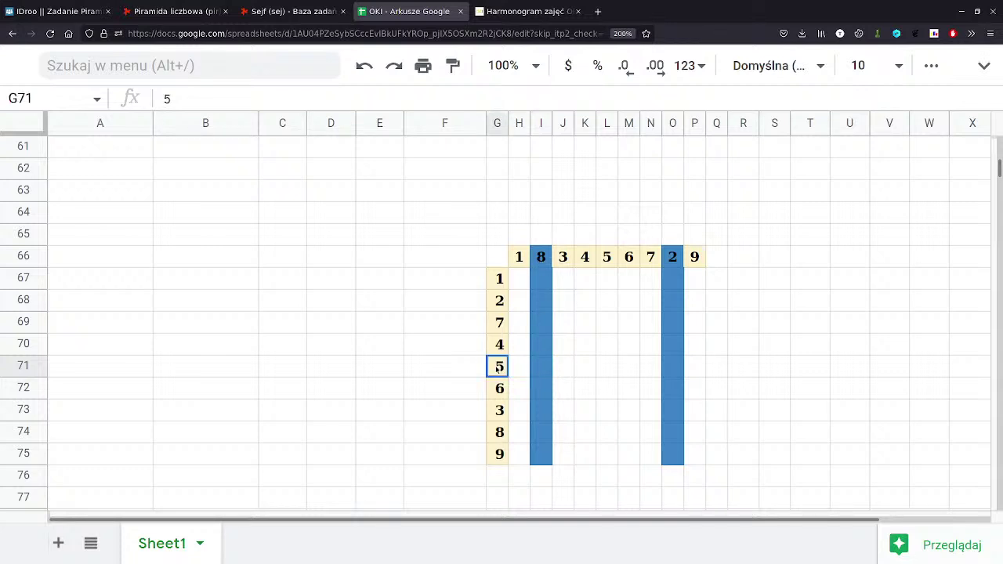
click(541, 257)
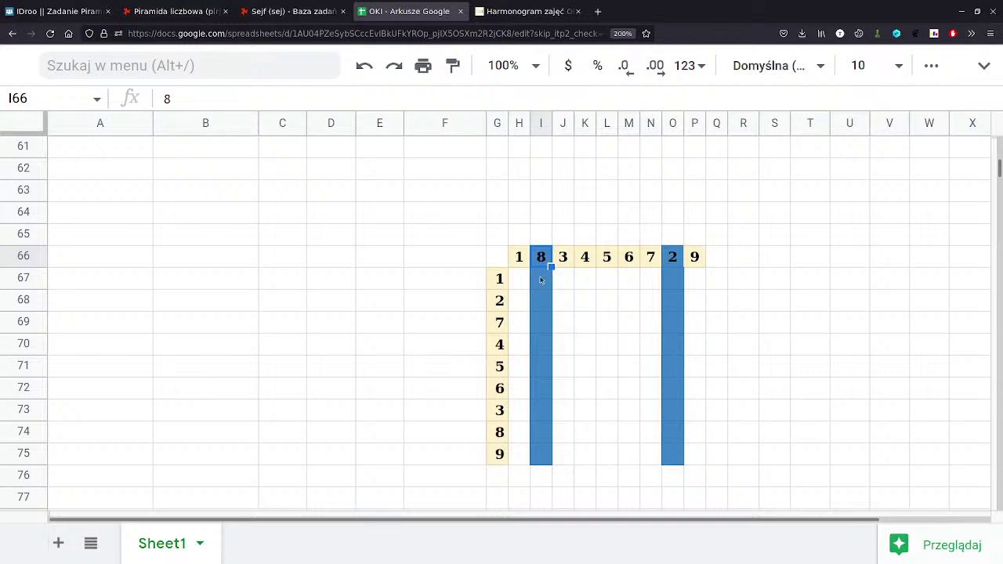
- Highlight the column labels H66:P66 and the row labels G67:G75 as the only data that must be stored
click(522, 255)
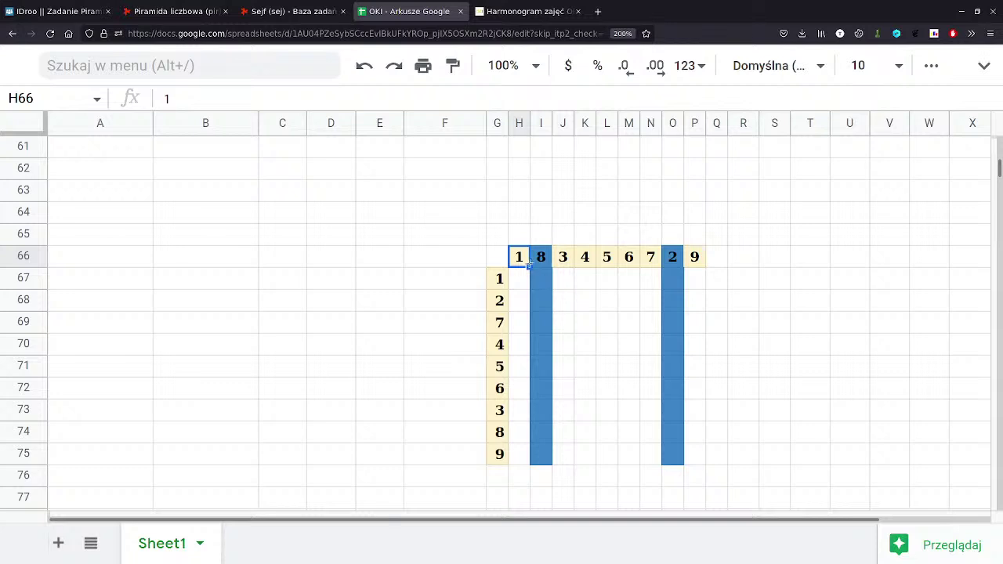
drag(518, 257, 694, 257)
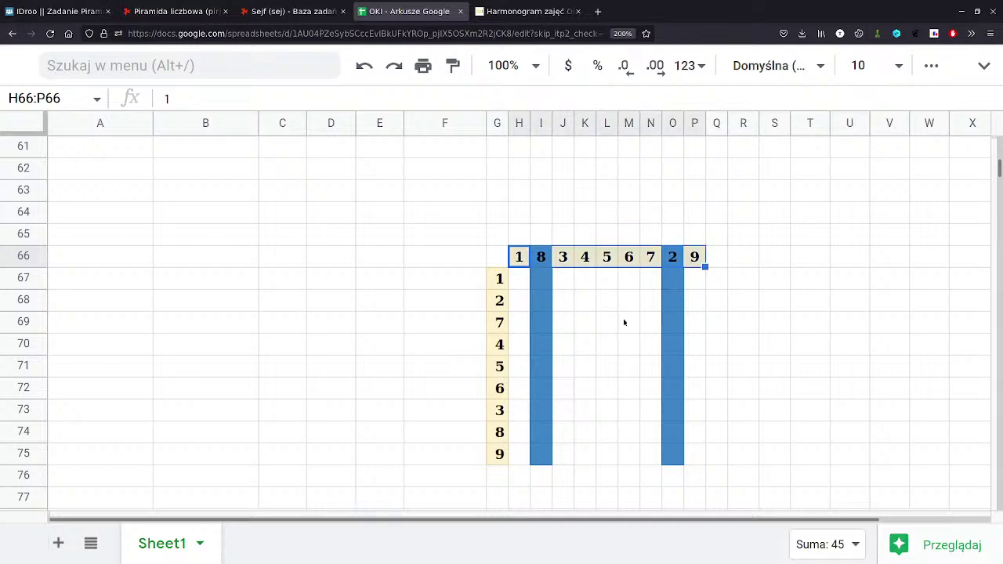
drag(499, 278, 508, 459)
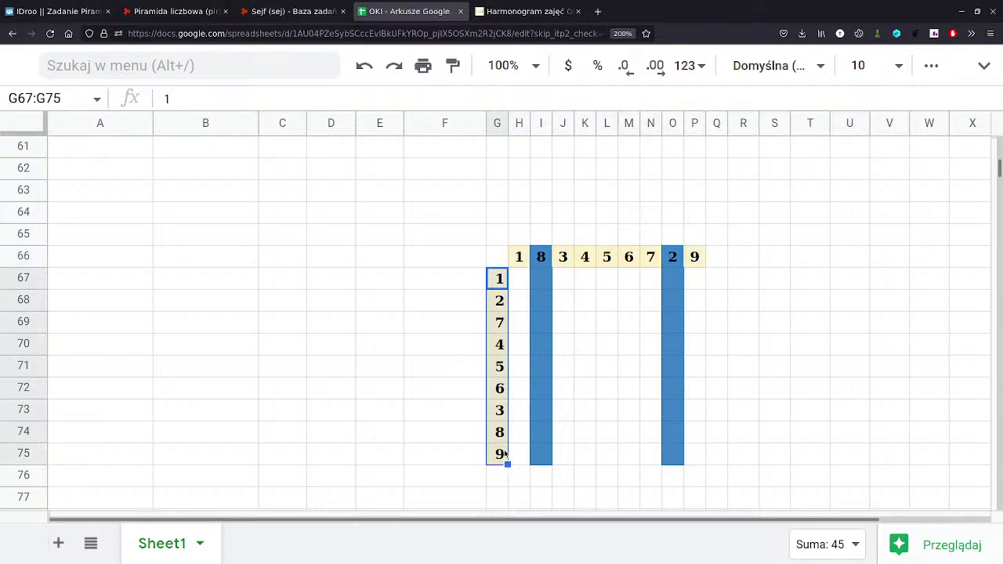
- Switch to the Sejf task statement and highlight the row-swap operation W a b
click(292, 11)
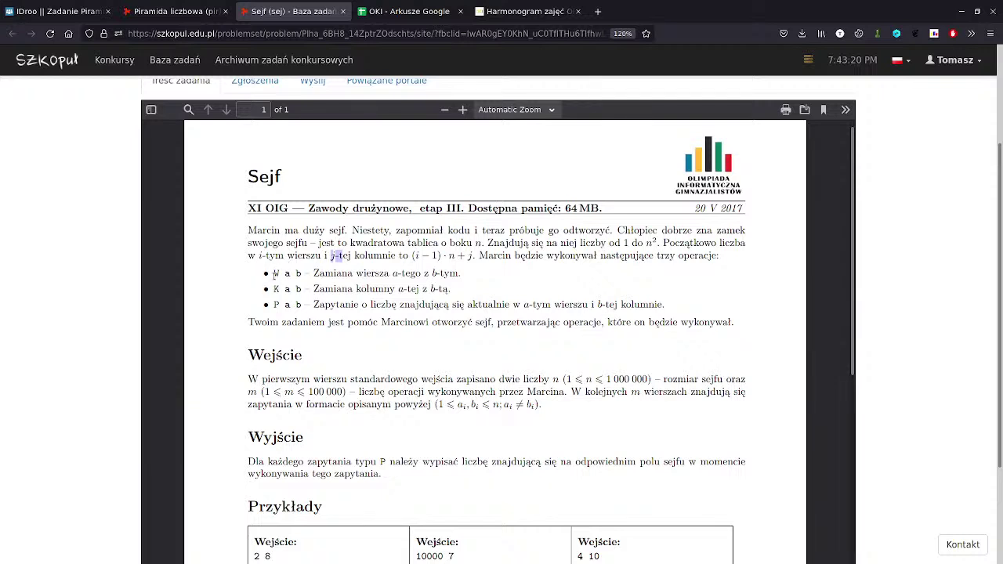
drag(275, 273, 351, 273)
triple_click(352, 273)
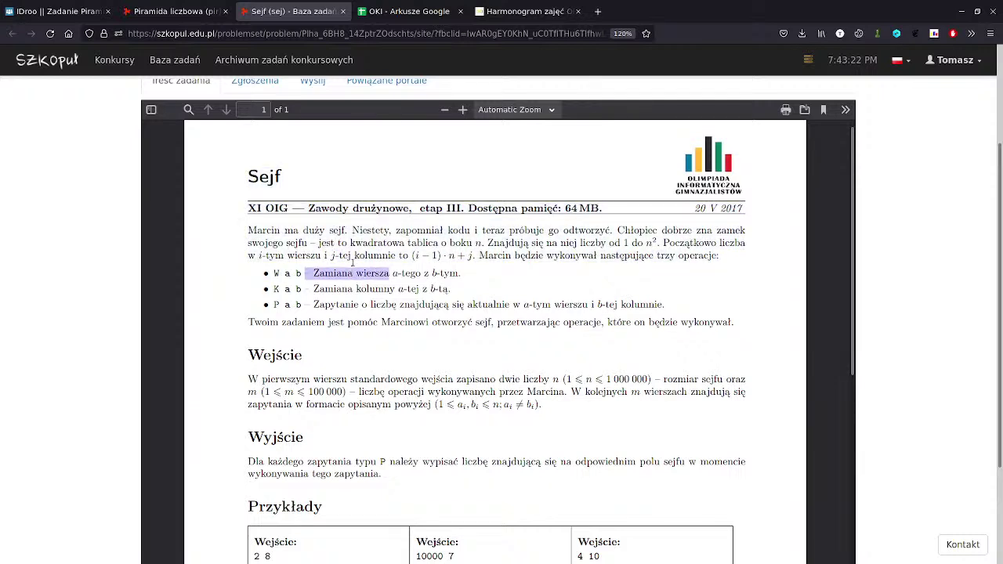
- Return to the OKI spreadsheet and point out the swapped row labels G69 and G73
click(405, 11)
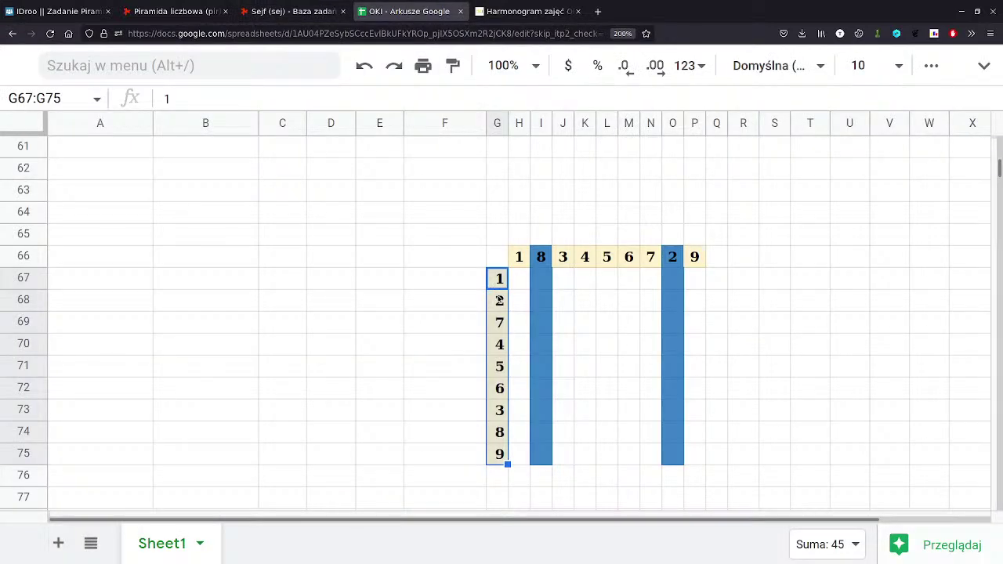
click(499, 300)
click(499, 322)
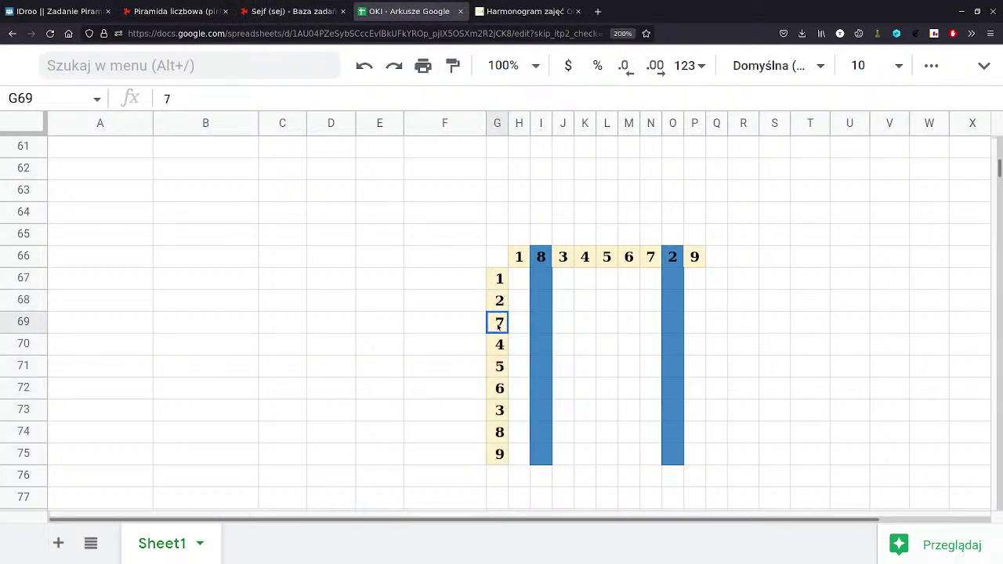
click(499, 410)
click(499, 322)
click(499, 410)
click(499, 322)
- Highlight the column-swap operation K a b in the Sejf statement and relate it to spreadsheet labels I66 and O66
click(290, 11)
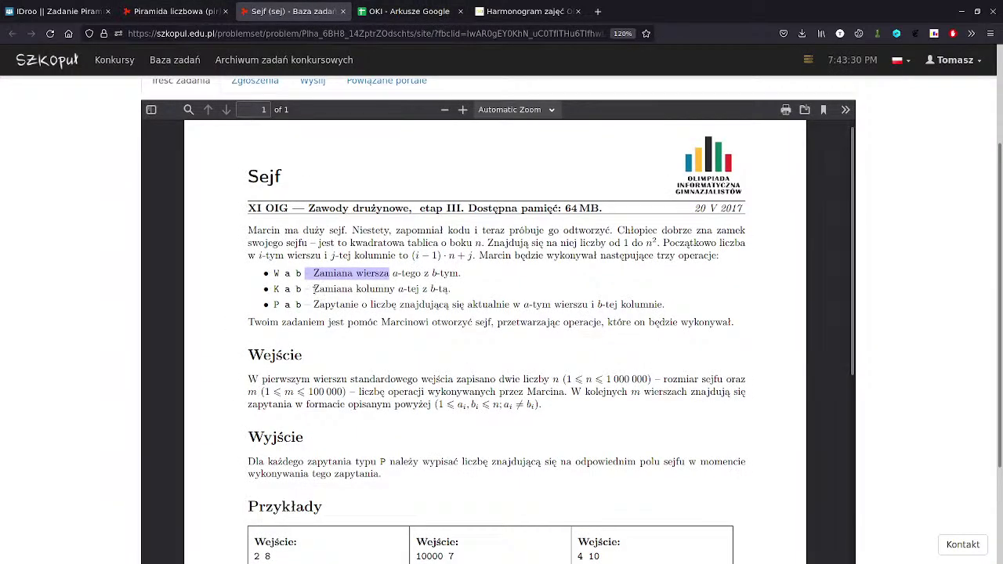
drag(313, 289, 449, 289)
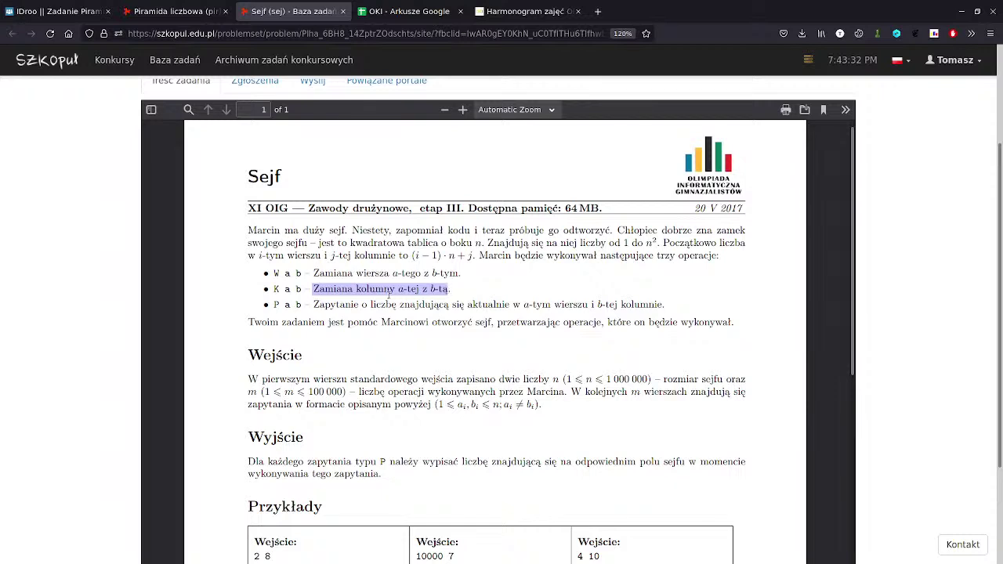
click(408, 11)
click(538, 264)
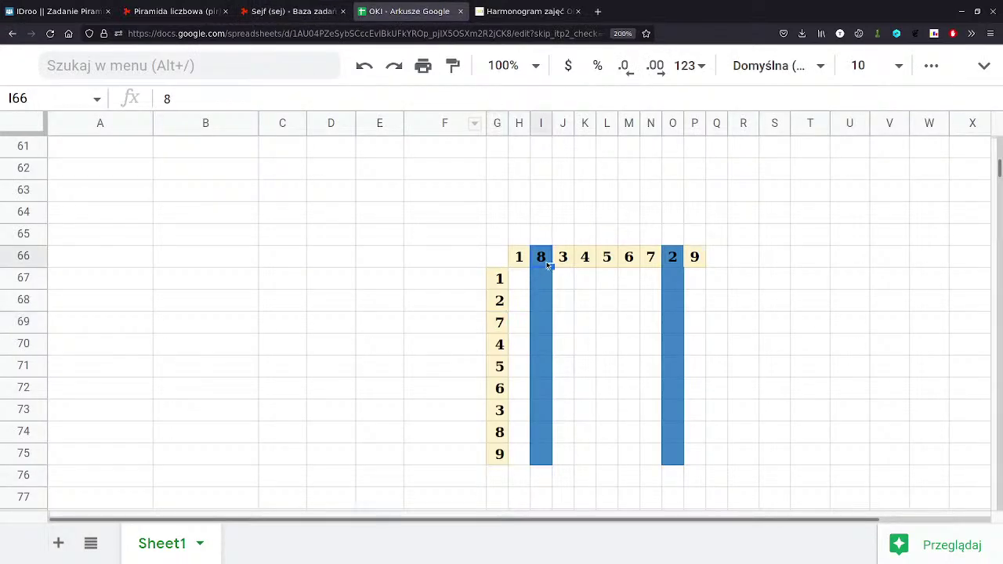
ctrl+click(672, 259)
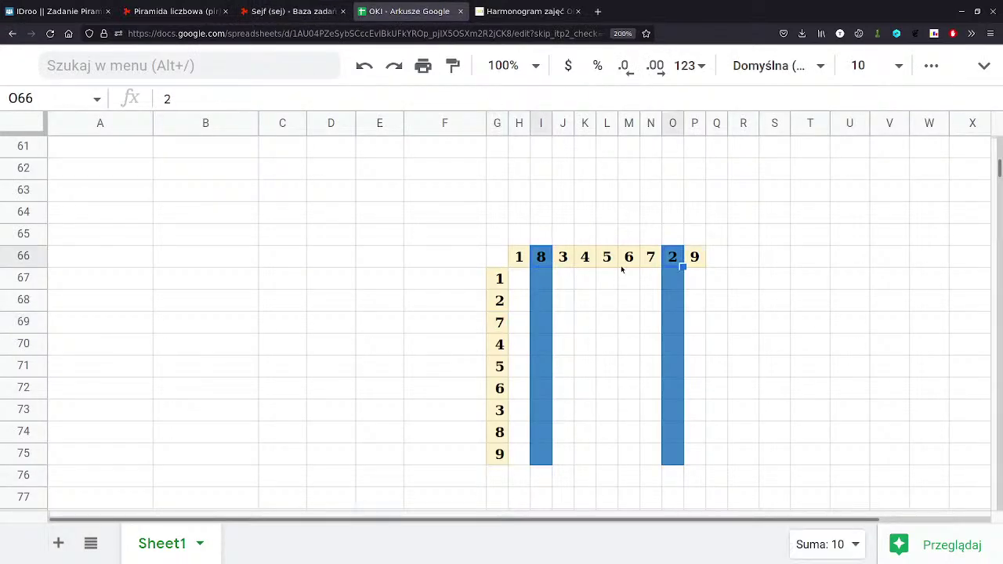
- Highlight the query operation P a b in the Sejf statement and relate it to spreadsheet labels I66, O66 and G72
click(285, 9)
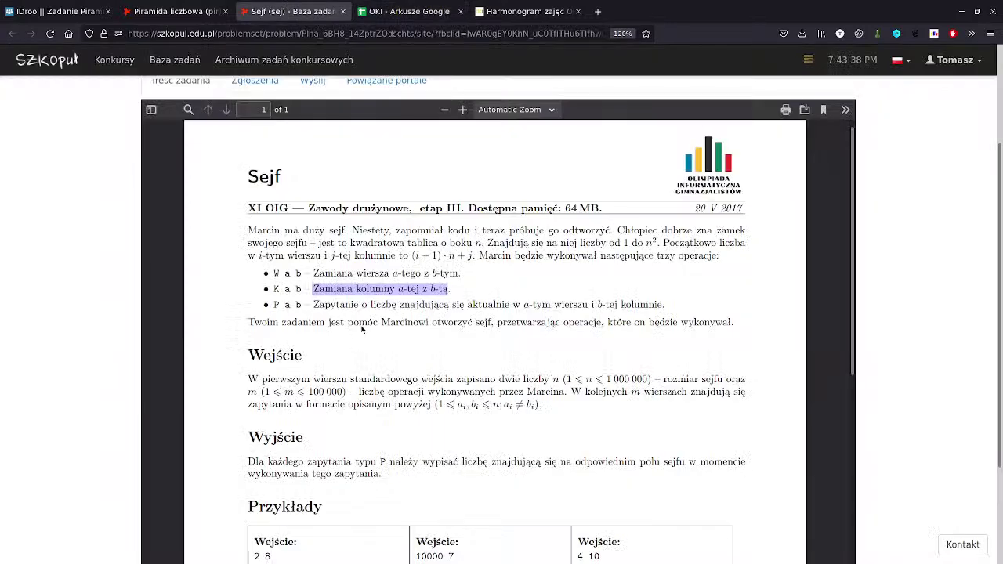
drag(432, 305, 647, 306)
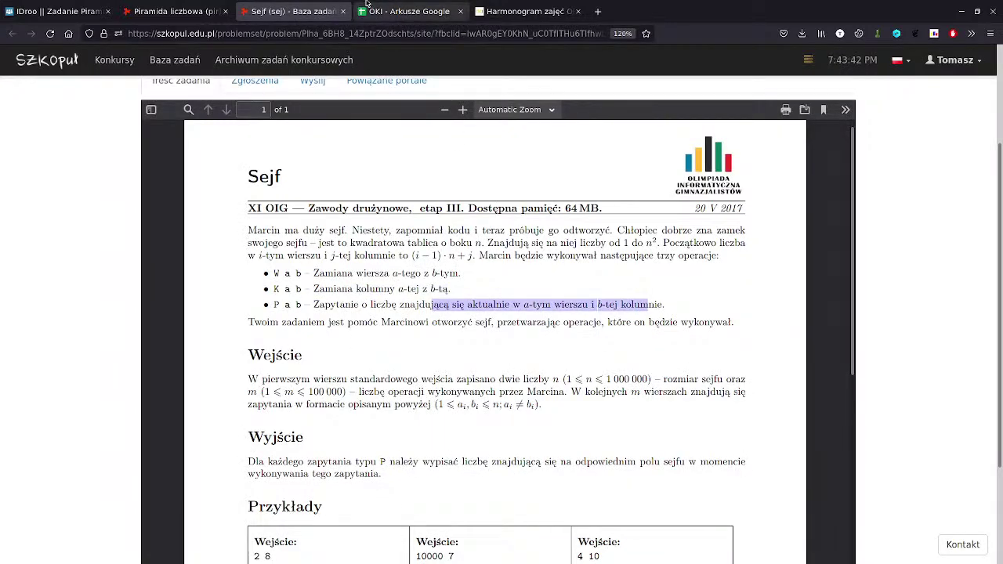
key(ctrl+Tab)
click(606, 257)
click(548, 261)
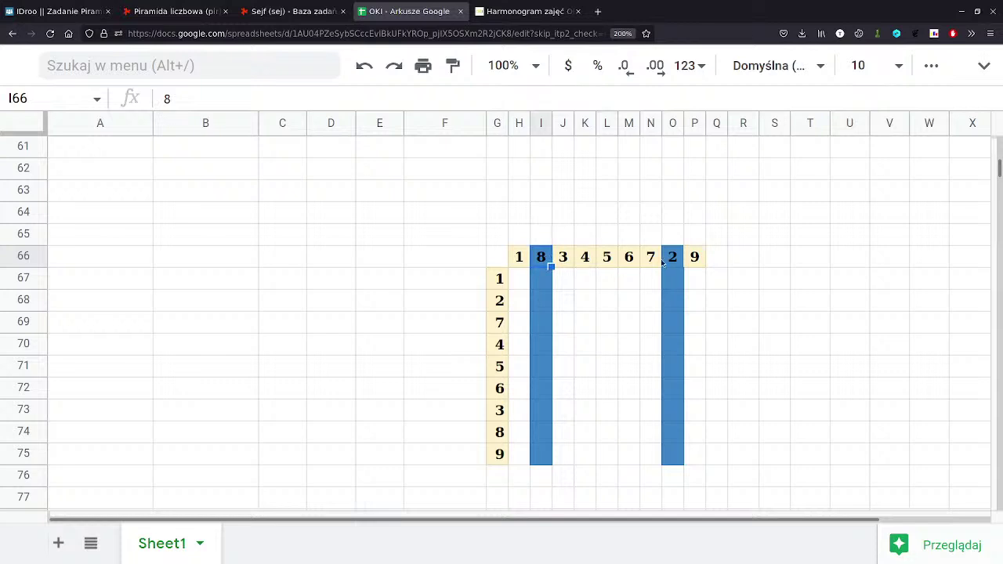
click(673, 261)
click(501, 388)
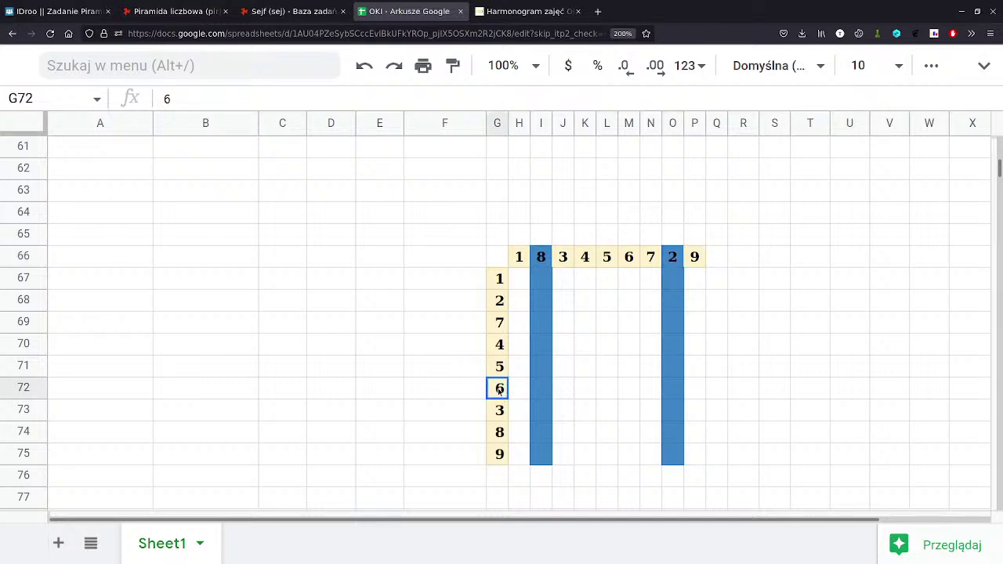
- Revisit the Sejf statement, clear its text highlight, and look at the IDroo board
click(296, 11)
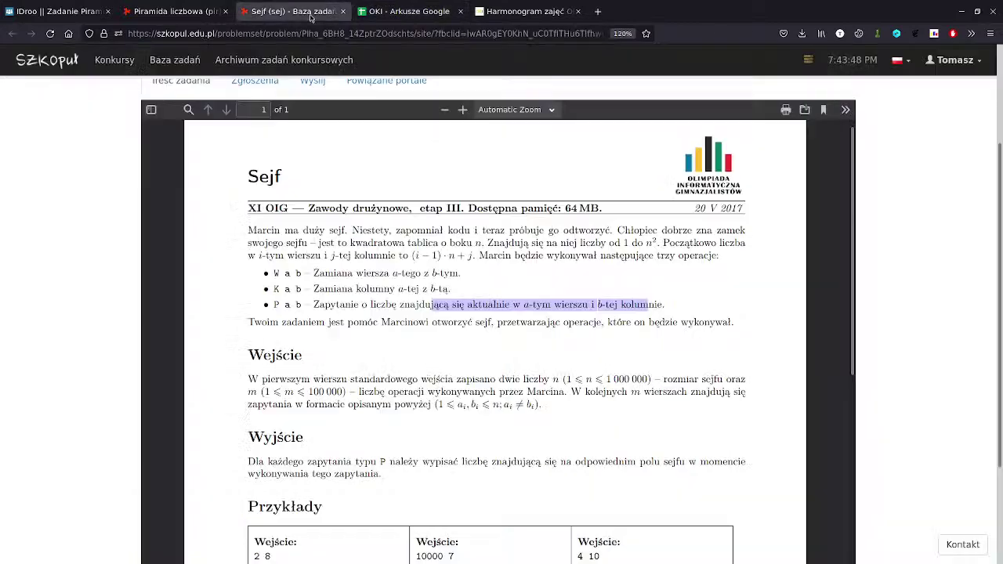
click(311, 252)
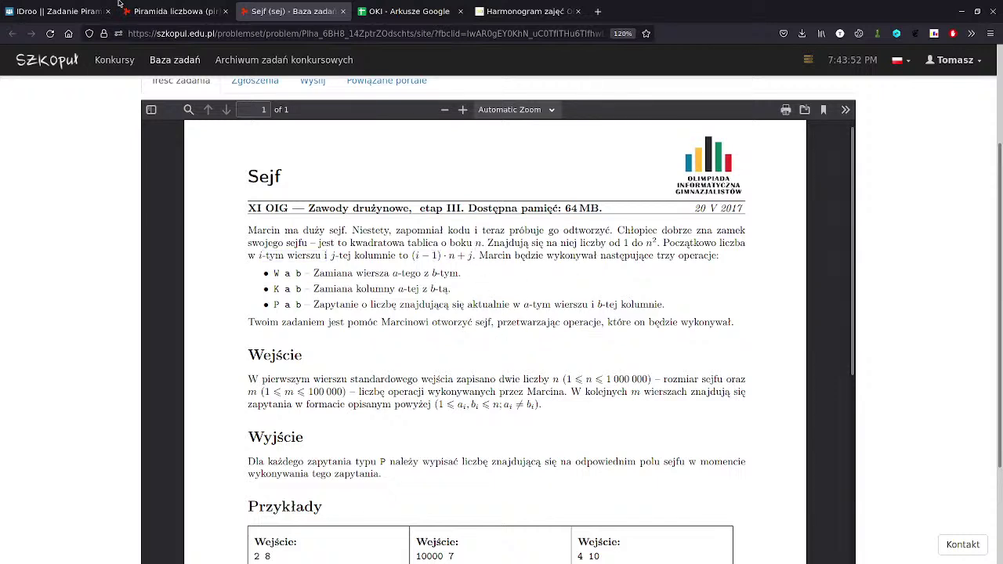
click(54, 11)
- Return to the OKI spreadsheet and undo the clearing of the formula range H67:P75
click(403, 11)
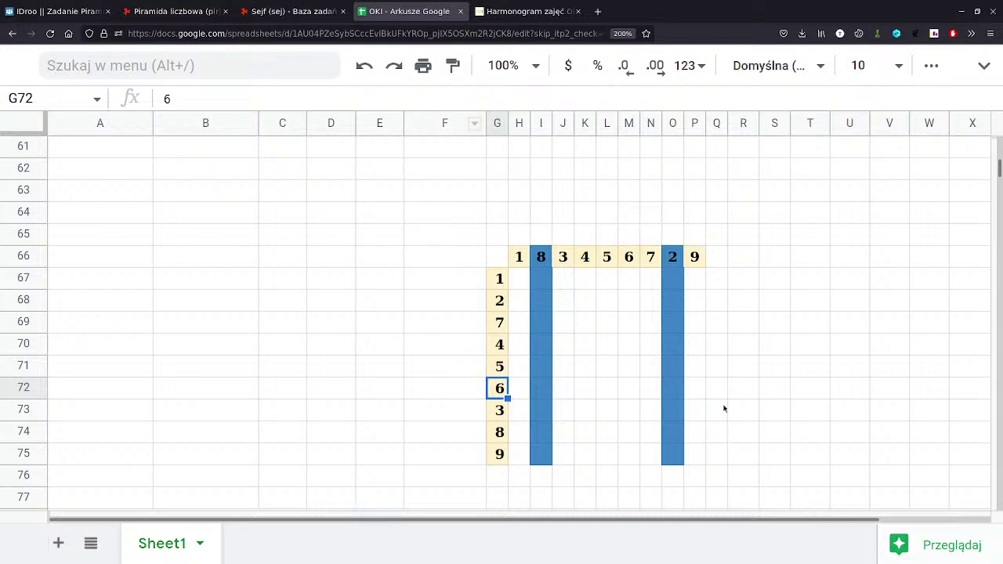
click(563, 322)
key(ctrl+z)
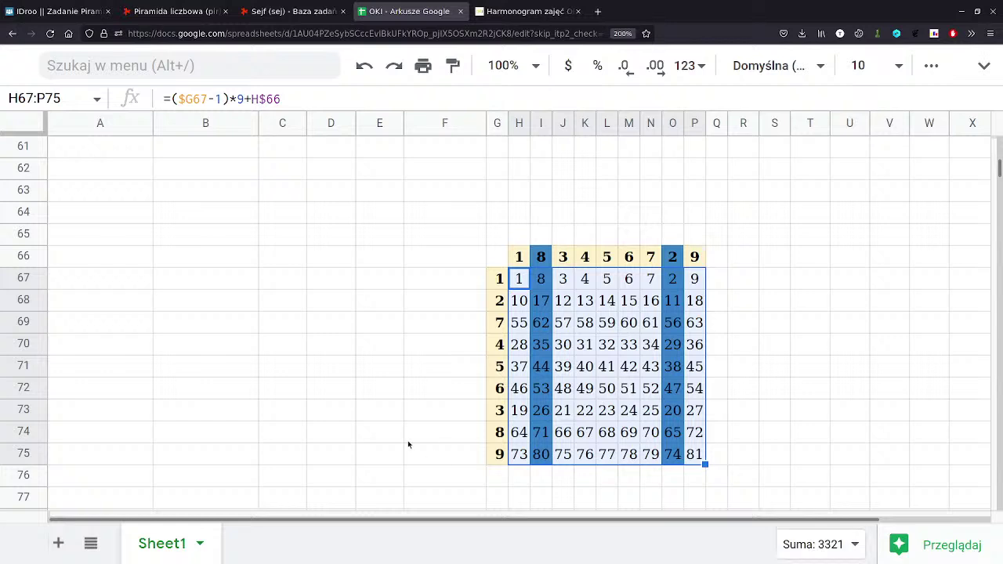
click(335, 409)
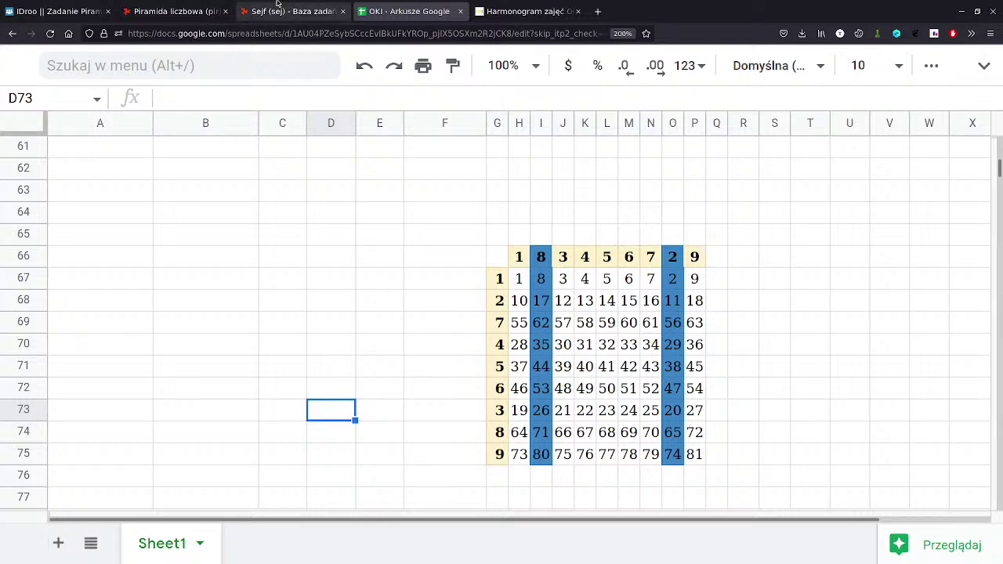
- Glance at the Piramida liczbowa and Sejf statements, and switch to the solution file sej.cpp in Sublime Text
click(178, 4)
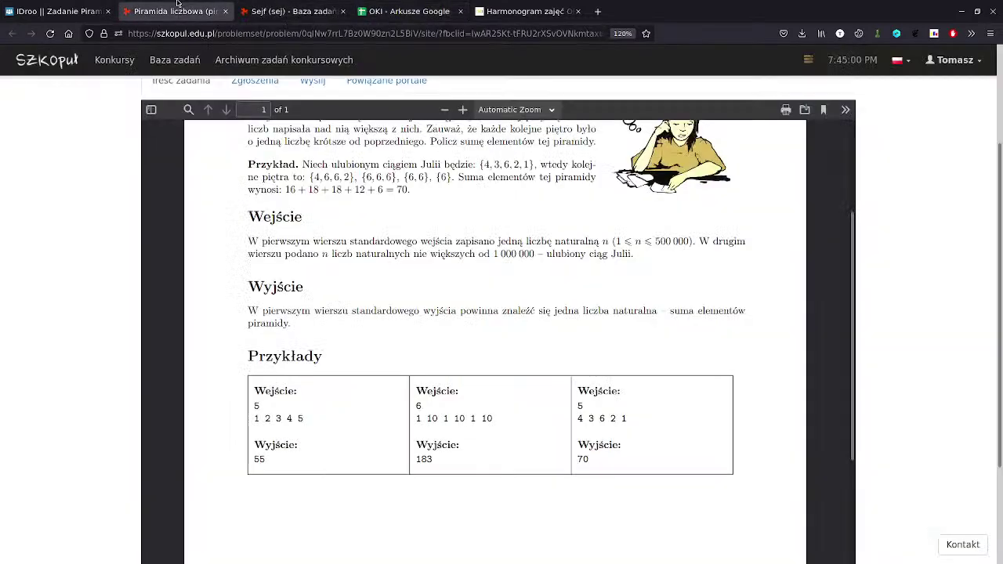
click(266, 8)
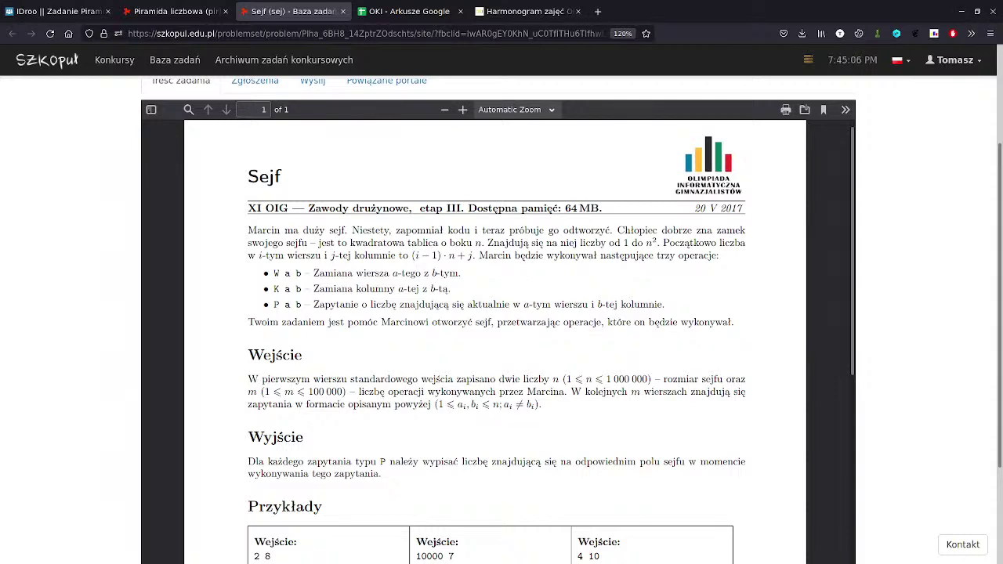
key(alt+Tab)
click(127, 39)
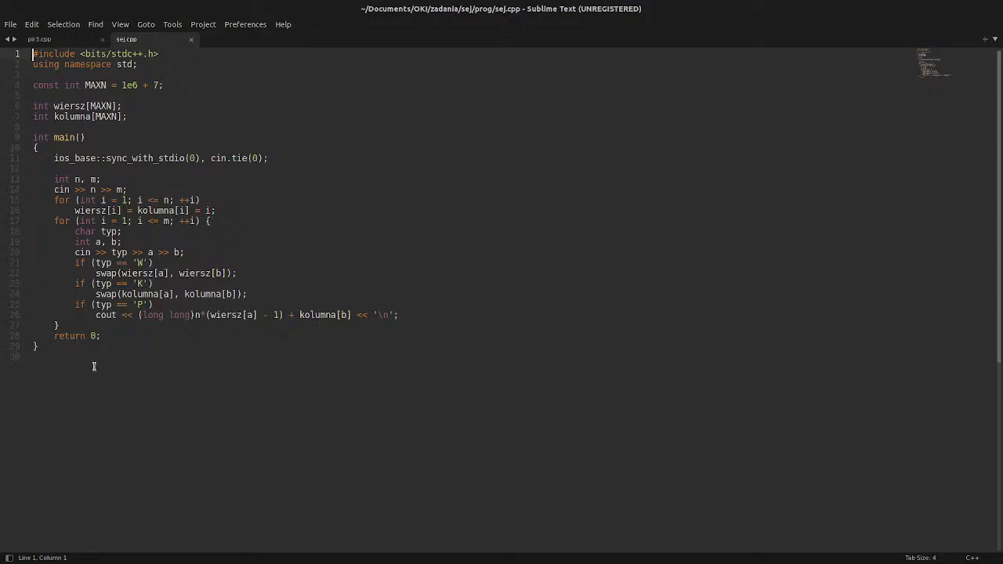
click(64, 38)
click(147, 41)
- Highlight the MAXN constant declaration in sej.cpp
double_click(105, 84)
click(107, 85)
triple_click(107, 84)
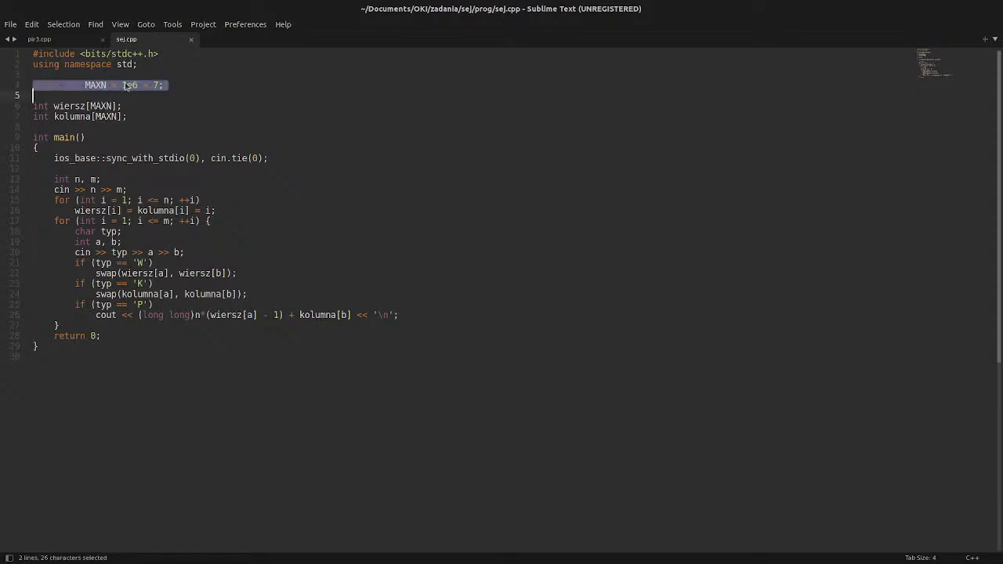
- Highlight the wiersz and kolumna array declarations in sej.cpp, first together and individually after that
drag(127, 116, 33, 106)
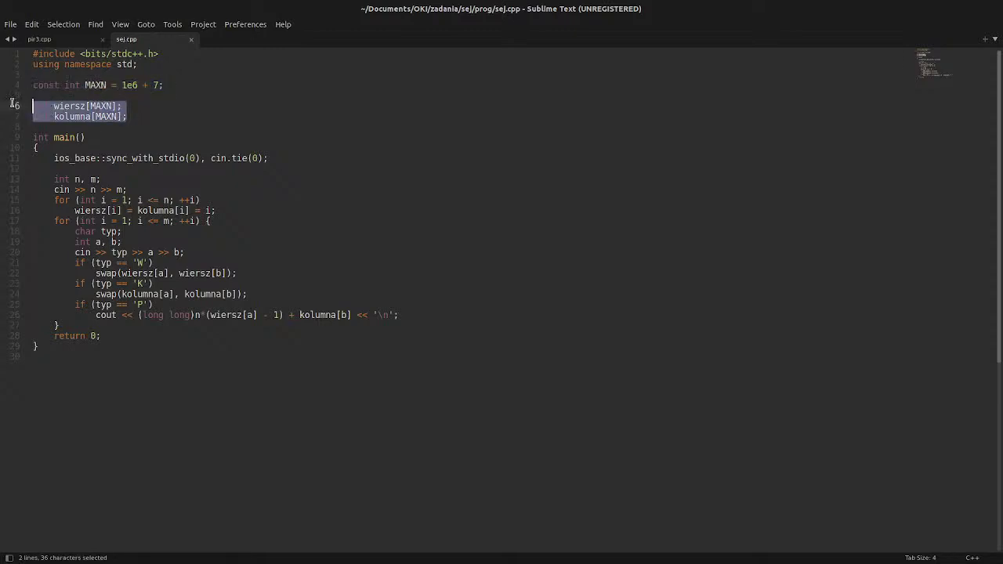
triple_click(69, 108)
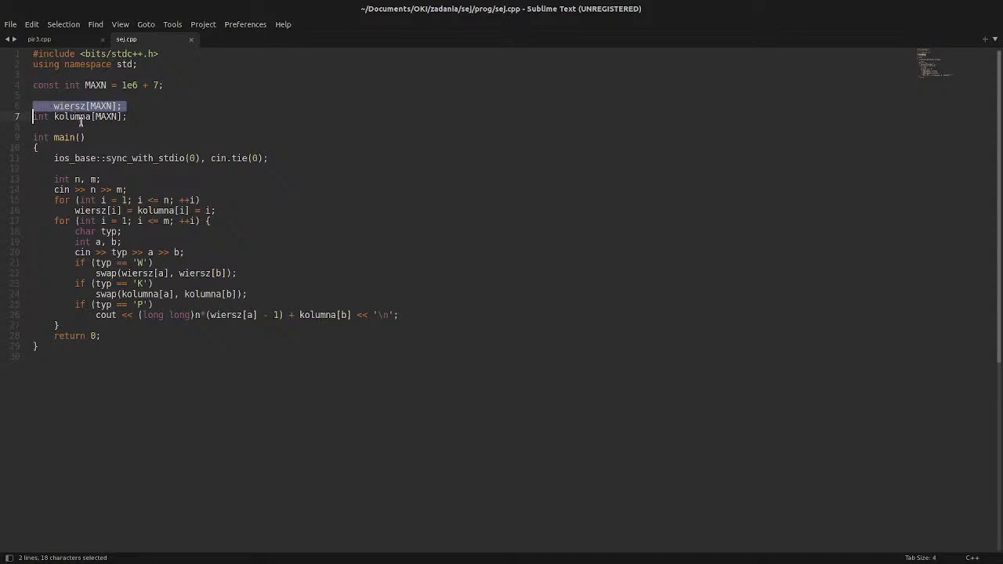
triple_click(81, 119)
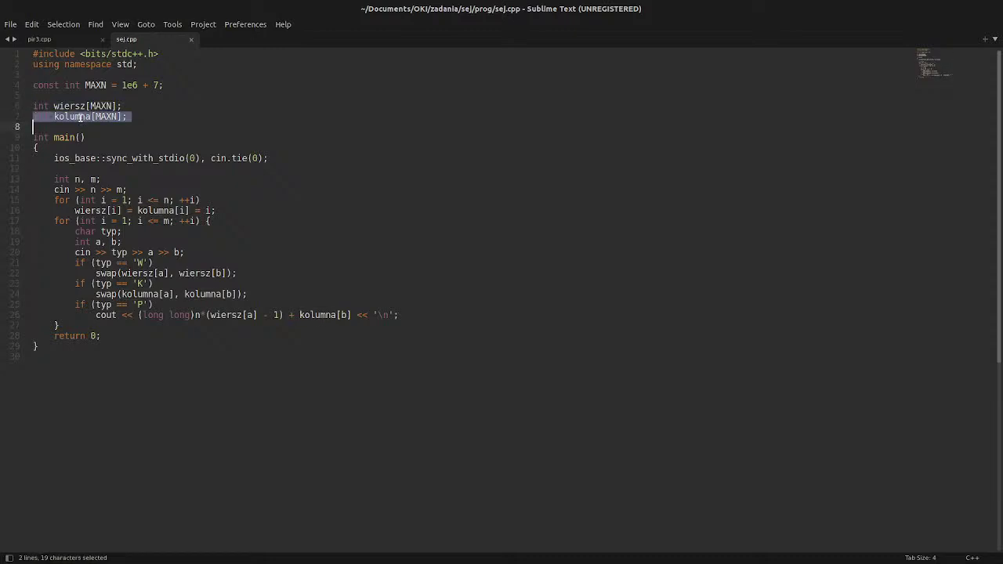
click(81, 120)
- Highlight the lines declaring and reading n and m, and the loop that initialises wiersz[i] and kolumna[i] to i
drag(52, 178, 153, 195)
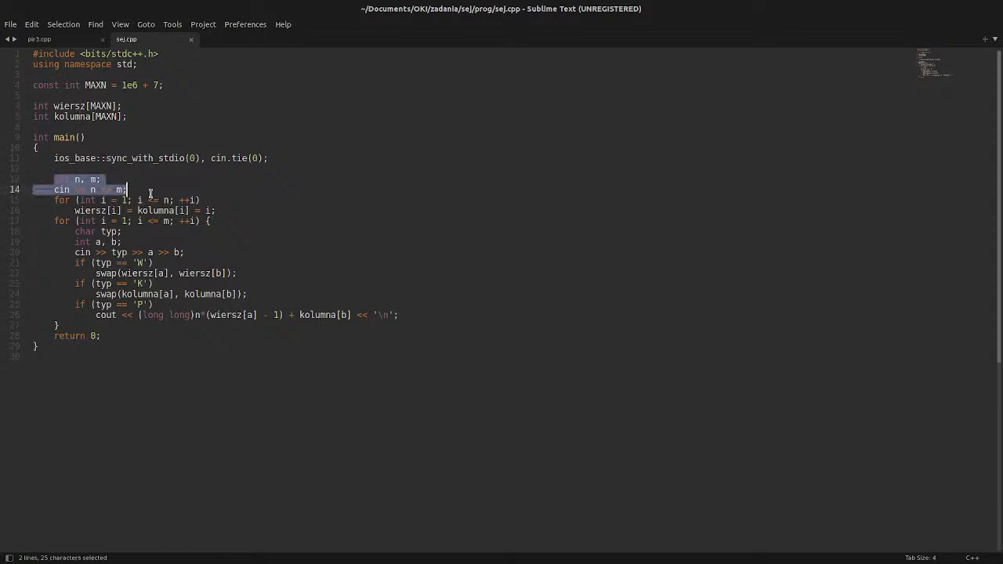
drag(54, 201, 237, 208)
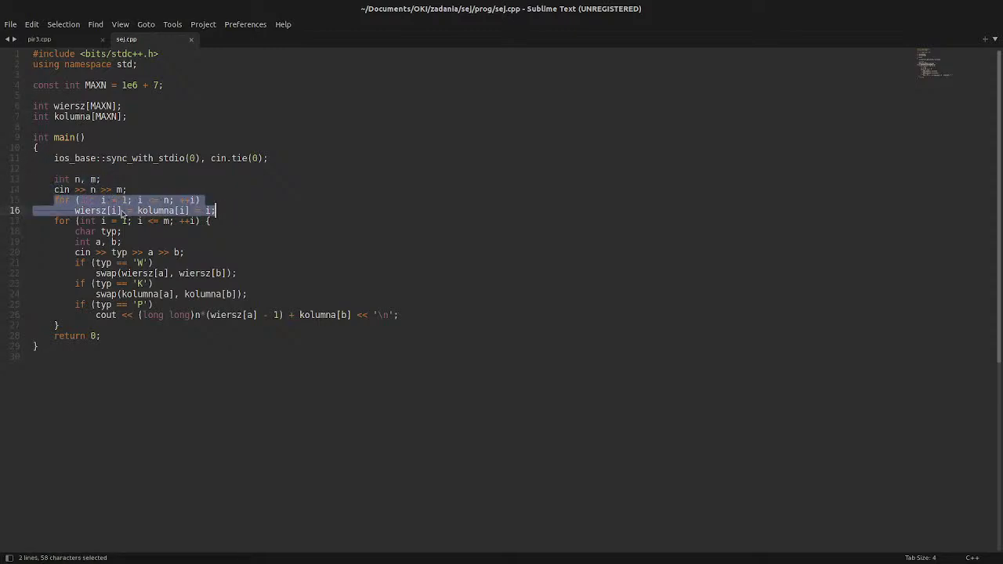
click(115, 210)
double_click(114, 209)
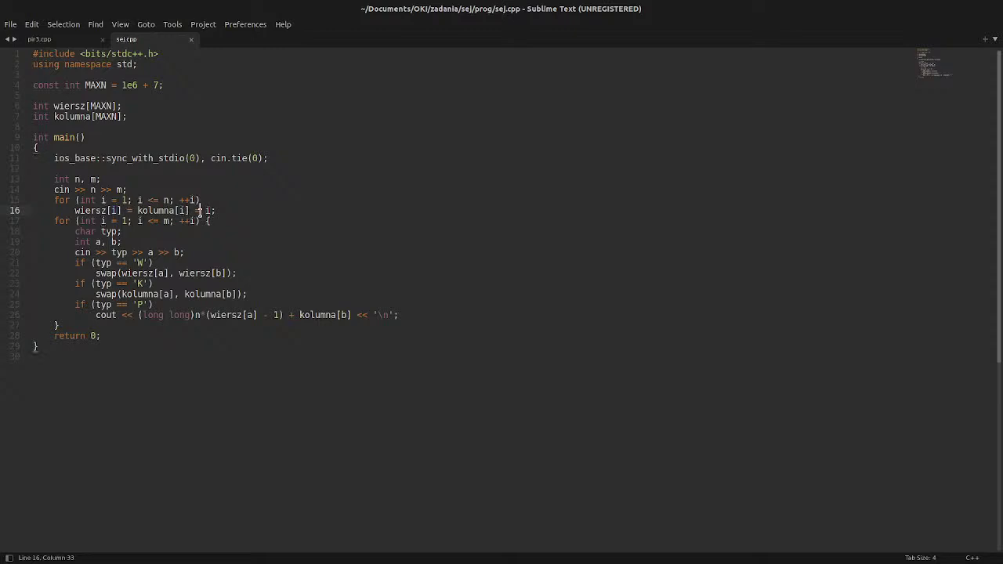
key(End)
key(ctrl+shift+Left)
key(ctrl+shift+Left)
key(ctrl+shift+Left)
key(ctrl+shift+Left)
key(ctrl+shift+Left)
key(shift+Up)
key(shift+Home)
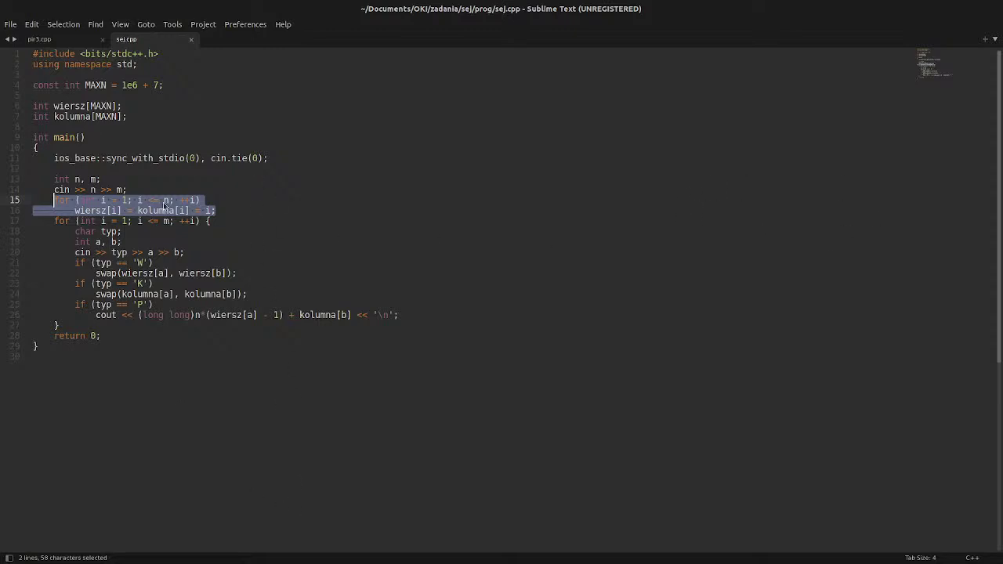
- Highlight the loop over the m operations and the lines inside it that declare and read a and b
click(236, 210)
drag(233, 209, 61, 324)
key(Right)
click(110, 325)
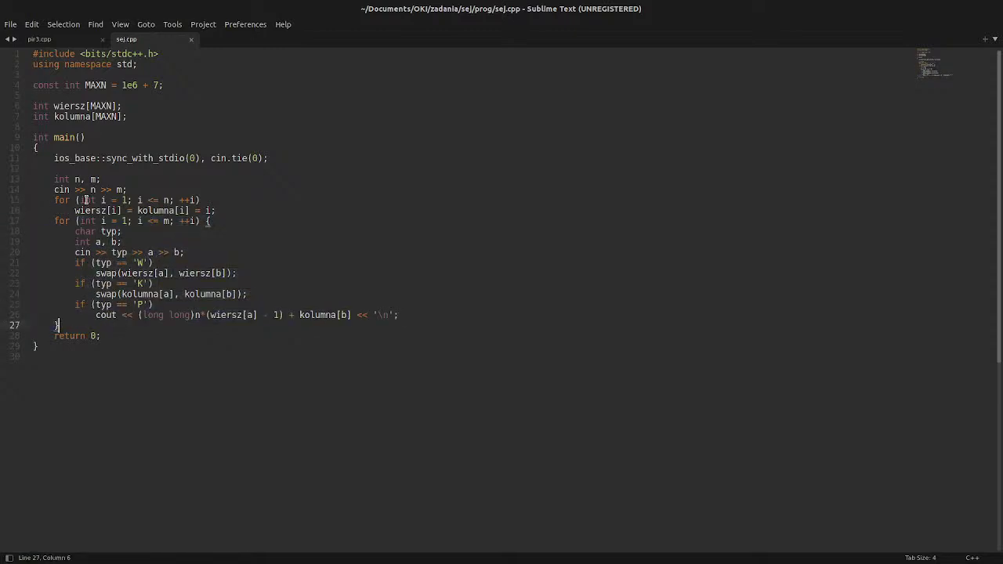
drag(74, 242, 178, 257)
click(178, 257)
- Highlight the typ == 'W' condition and its statement swapping wiersz[a] with wiersz[b]
click(175, 262)
key(shift+Home)
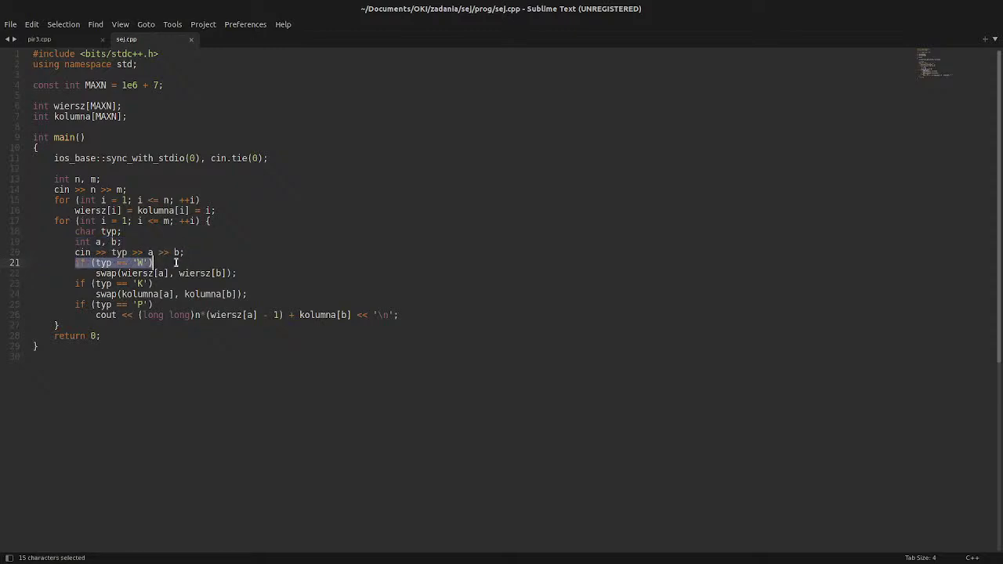
click(95, 273)
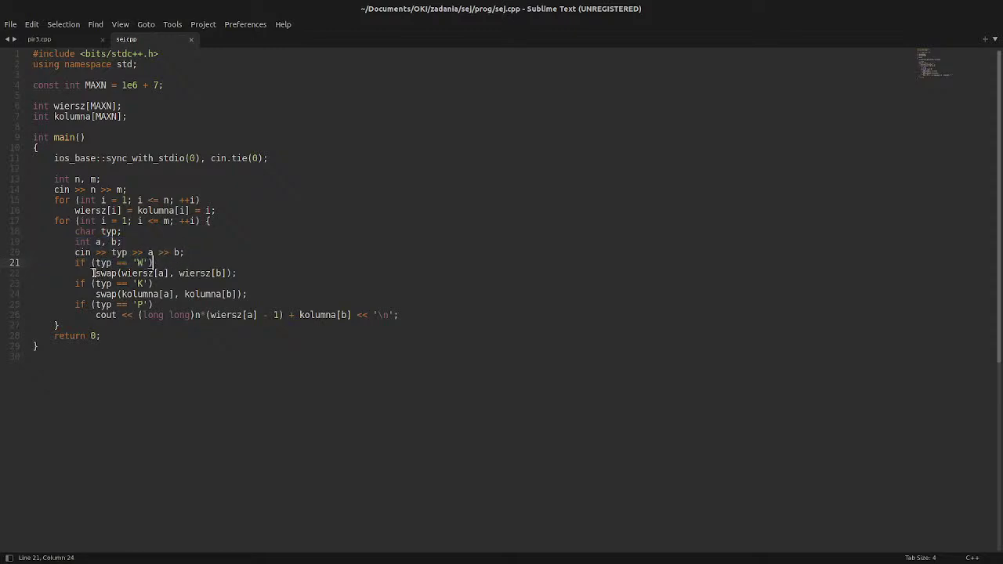
drag(95, 273, 251, 273)
click(251, 274)
- Highlight the typ == 'K' condition and its statement swapping kolumna[a] with kolumna[b]
click(75, 283)
key(shift+End)
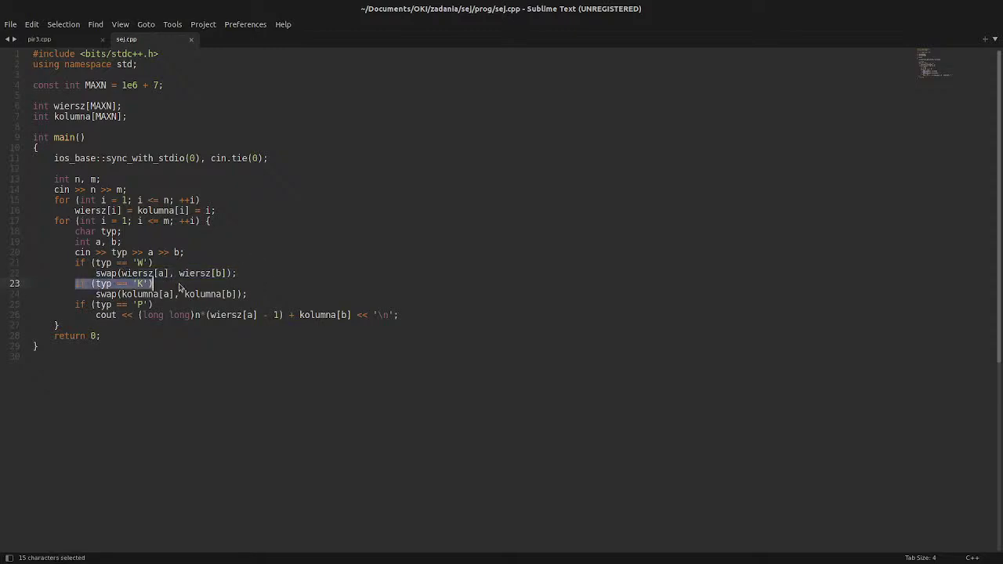
key(Right)
drag(96, 294, 270, 294)
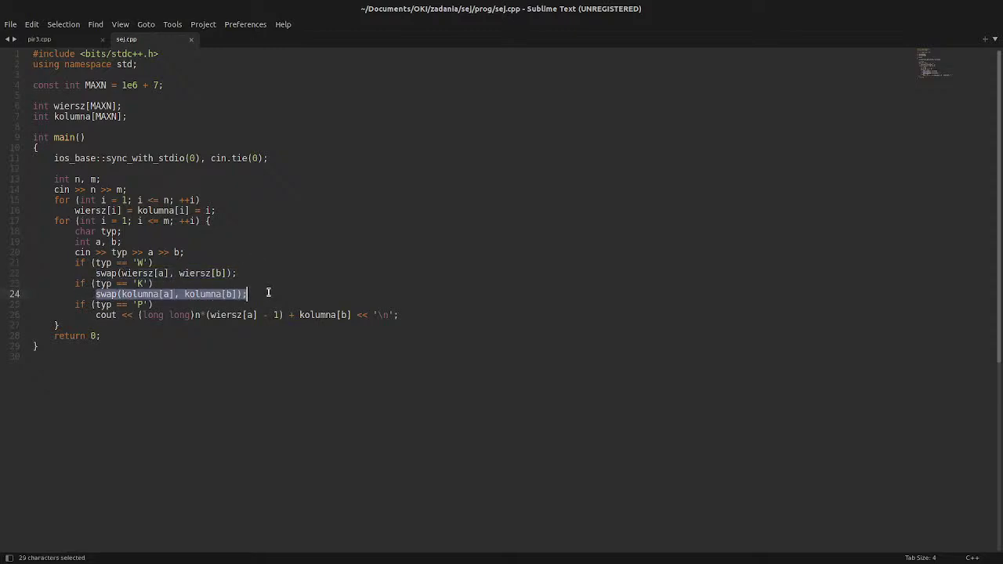
click(270, 294)
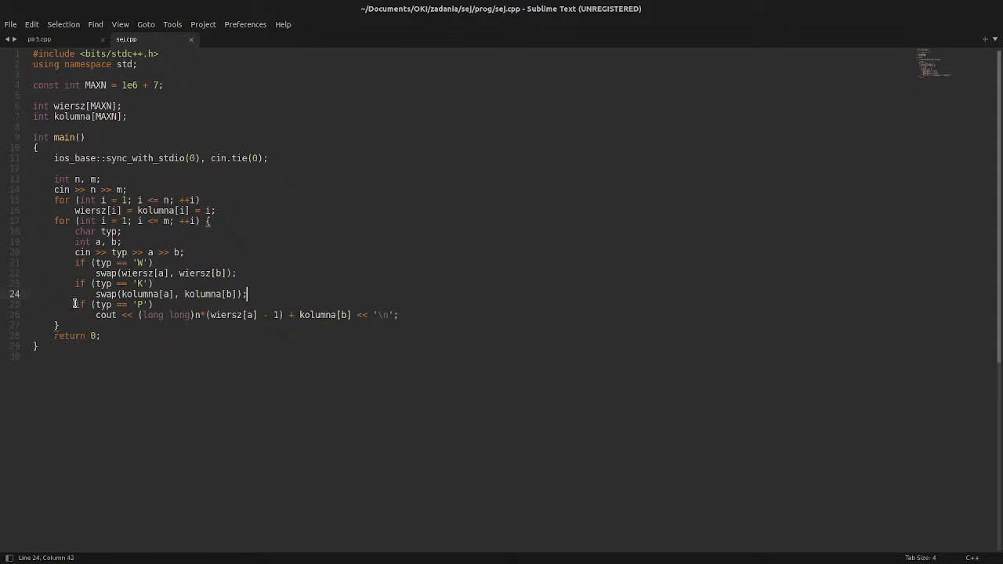
- Highlight the typ == 'P' condition and the printed expression, including its wiersz[a] - 1 part
drag(76, 304, 188, 307)
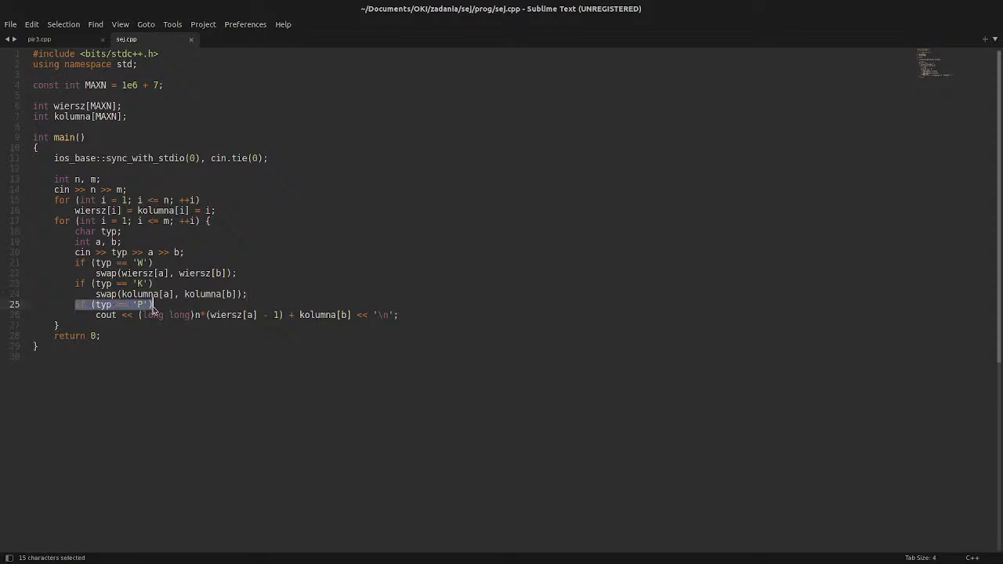
click(153, 309)
drag(139, 315, 350, 317)
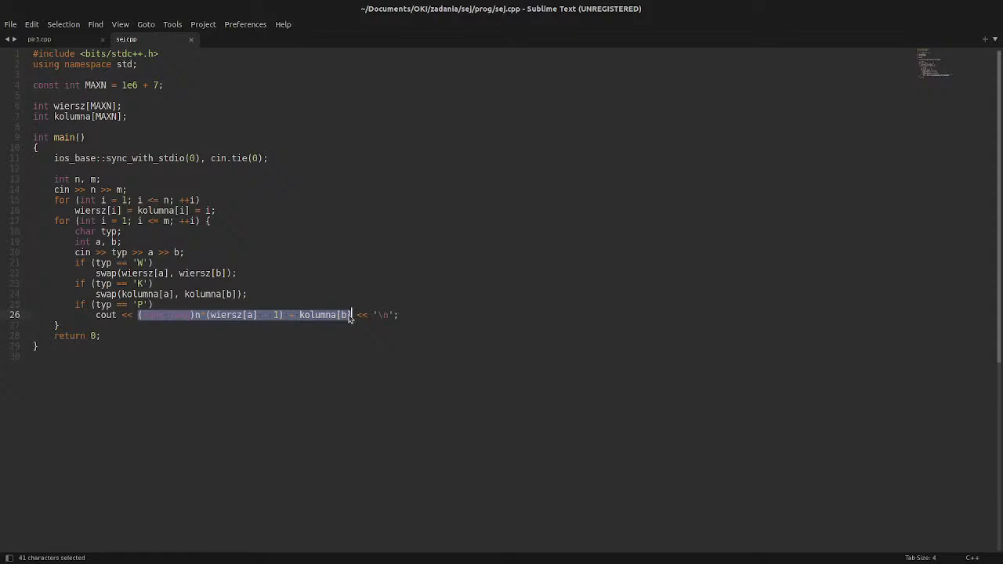
click(198, 315)
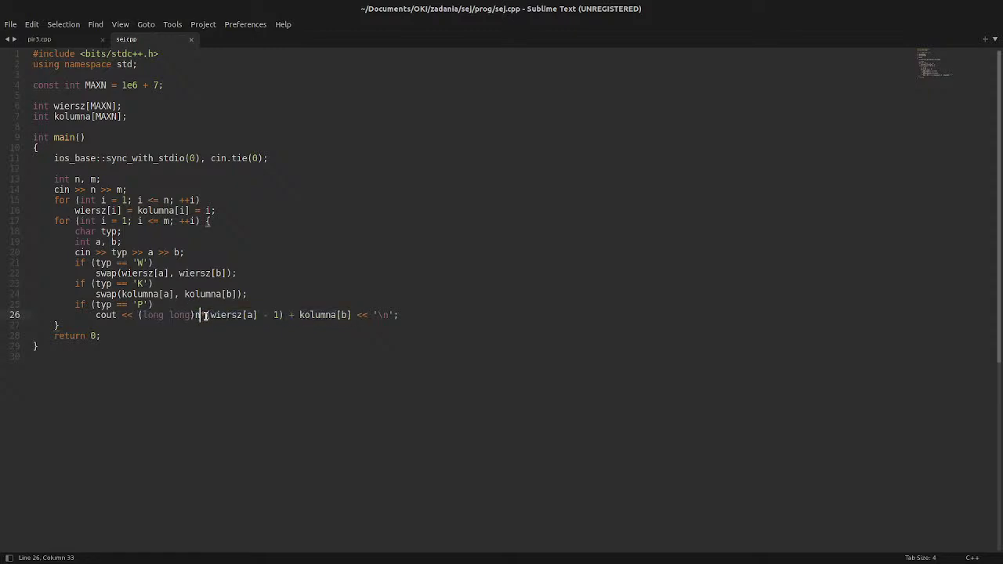
drag(209, 315, 278, 319)
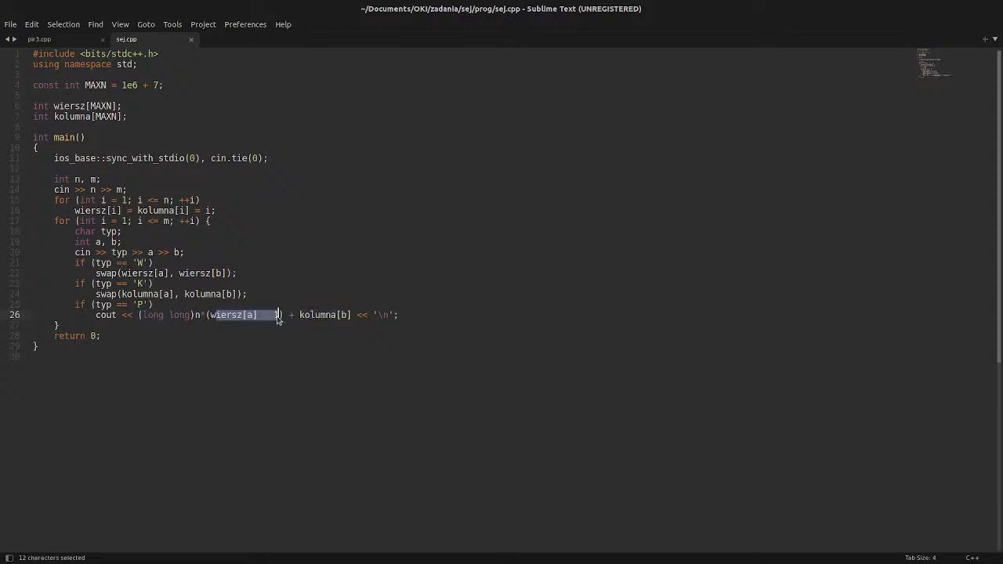
click(299, 315)
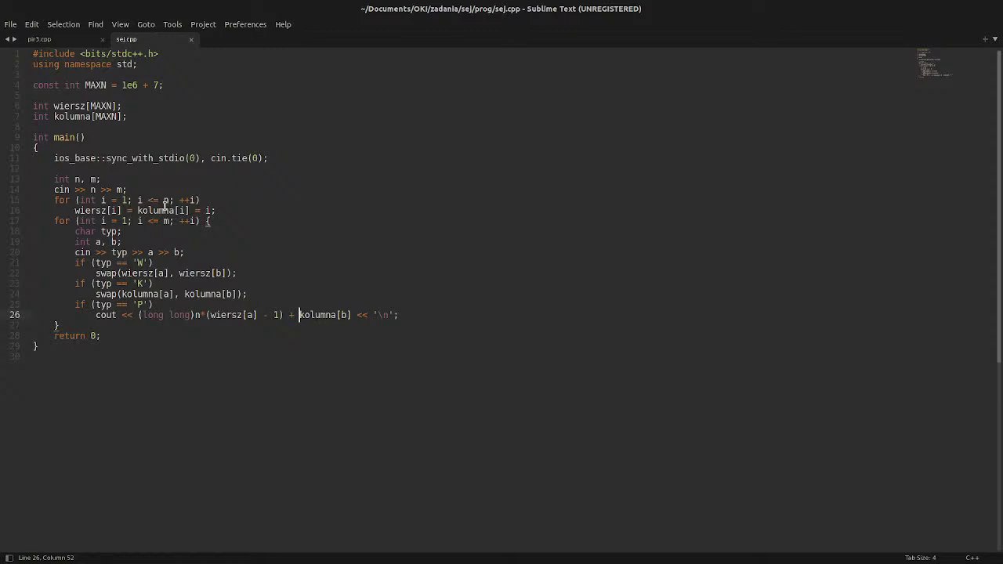
- Highlight the whole operations loop once more, followed by the initialisation loop, and clear the selection
drag(53, 223, 63, 326)
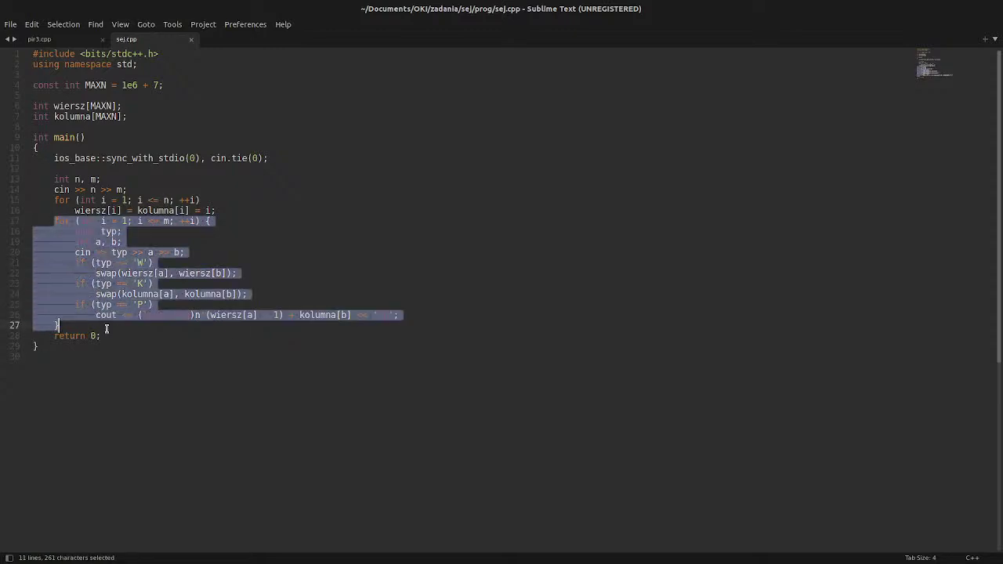
click(168, 221)
drag(56, 201, 210, 211)
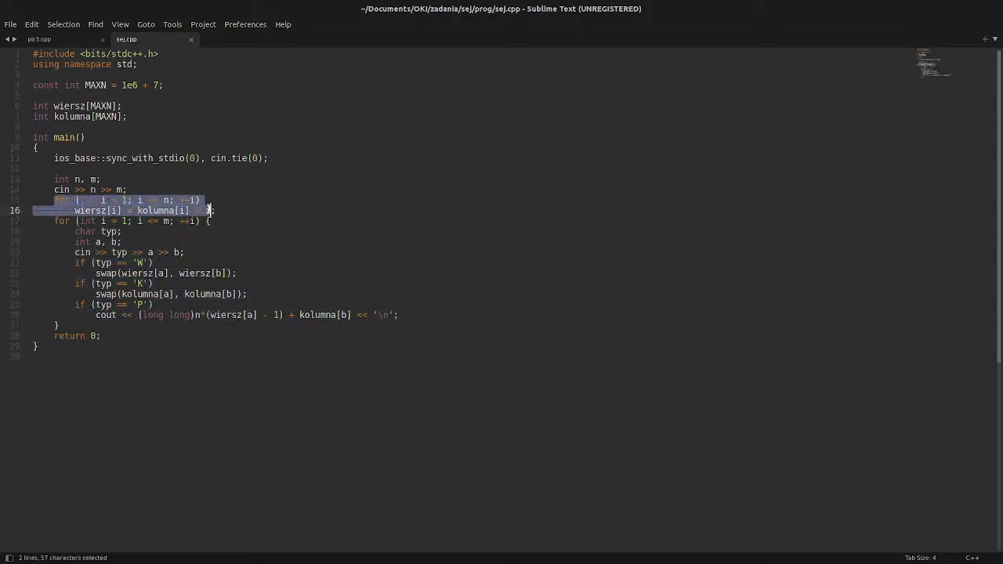
click(210, 210)
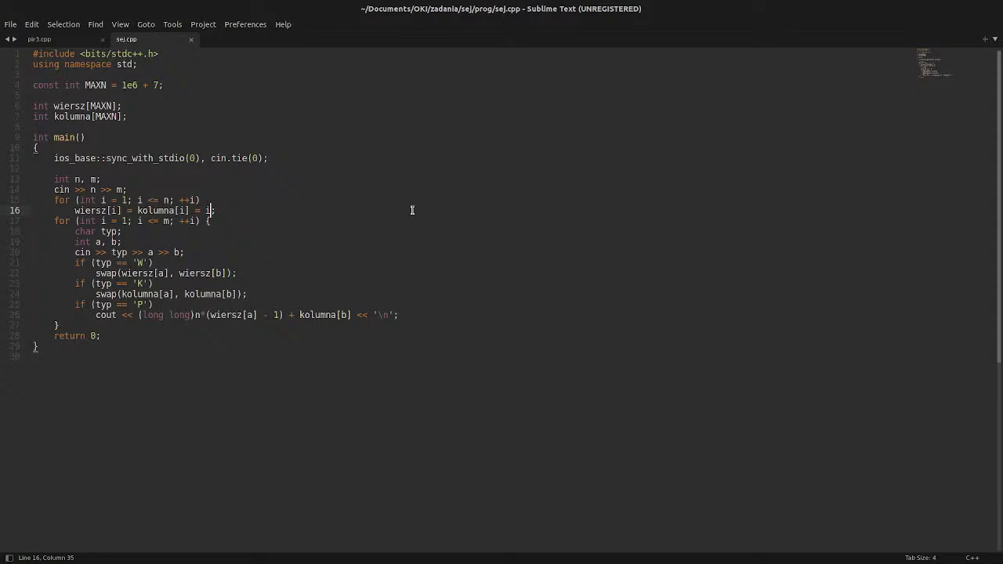
- Switch to the Sejf statement in the browser and review its operations, input limits, examples and contest heading
click(965, 11)
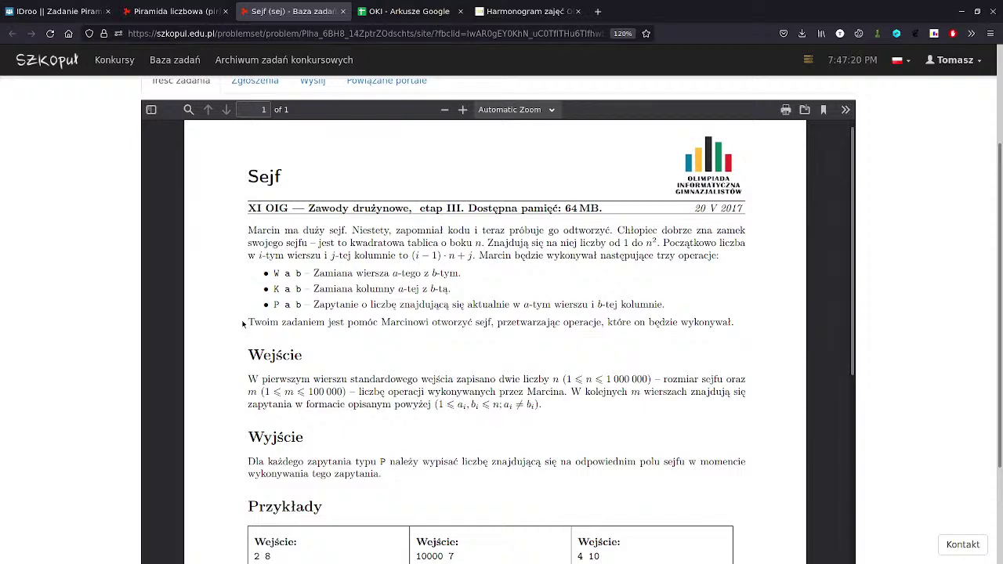
scroll(243, 323, down, 3)
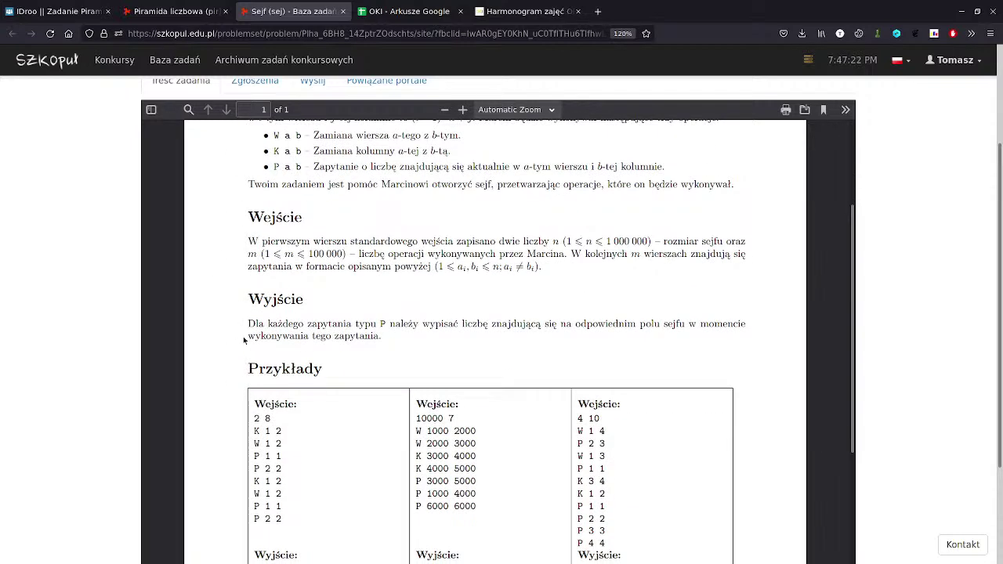
scroll(333, 224, up, 3)
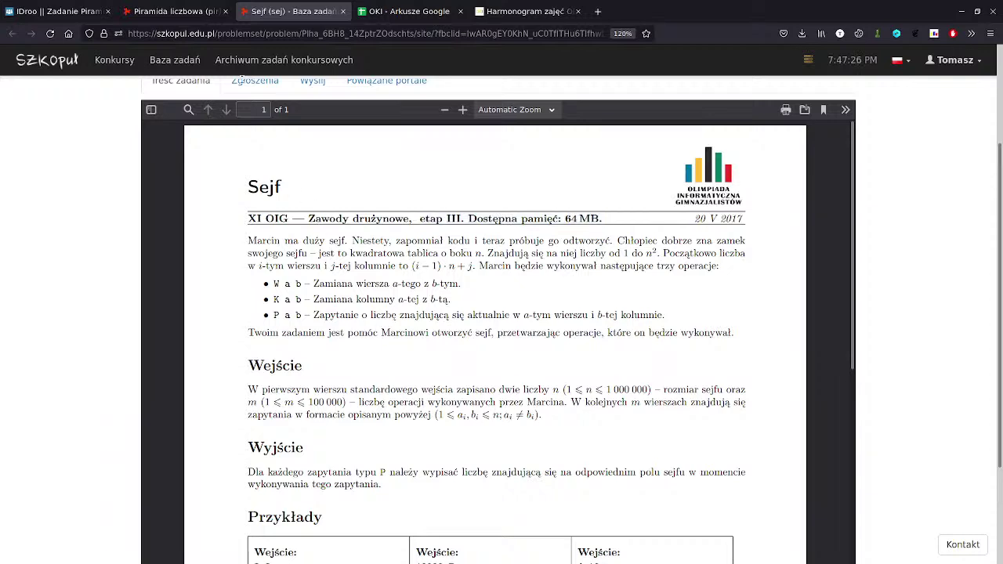
click(173, 11)
click(290, 11)
scroll(261, 334, down, 3)
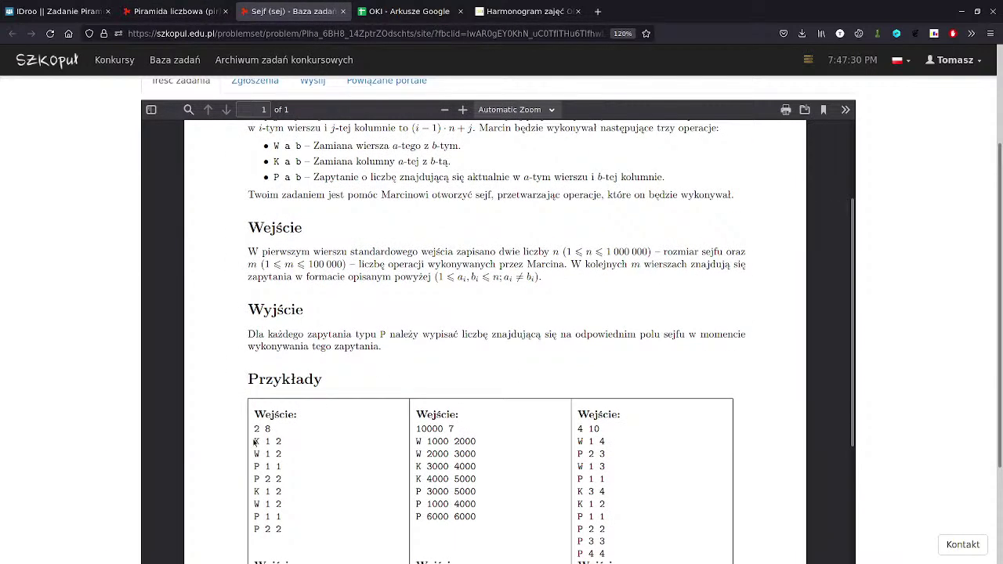
scroll(255, 429, up, 3)
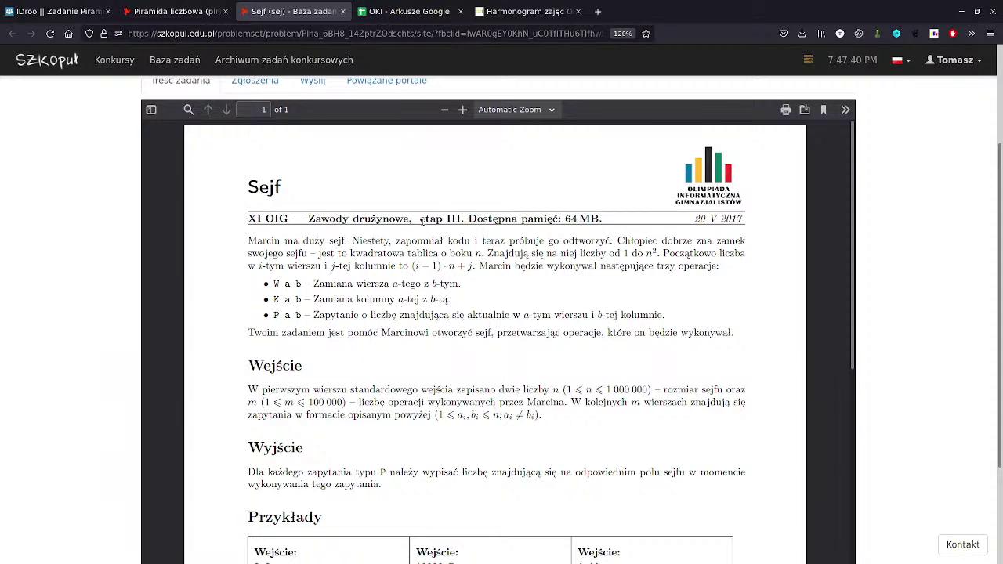
triple_click(423, 220)
- Open the Piramida liczbowa statement, highlight its title and contest line, and review its input, output and example sections
key(ctrl+shift+Tab)
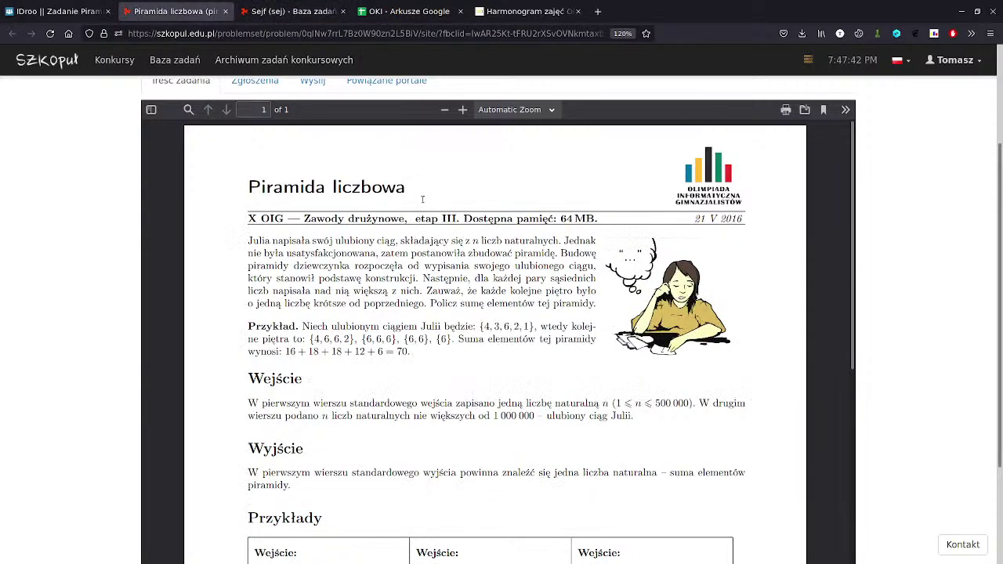
triple_click(443, 218)
click(451, 233)
drag(245, 188, 407, 190)
click(405, 191)
drag(406, 190, 394, 188)
click(356, 277)
scroll(244, 331, down, 3)
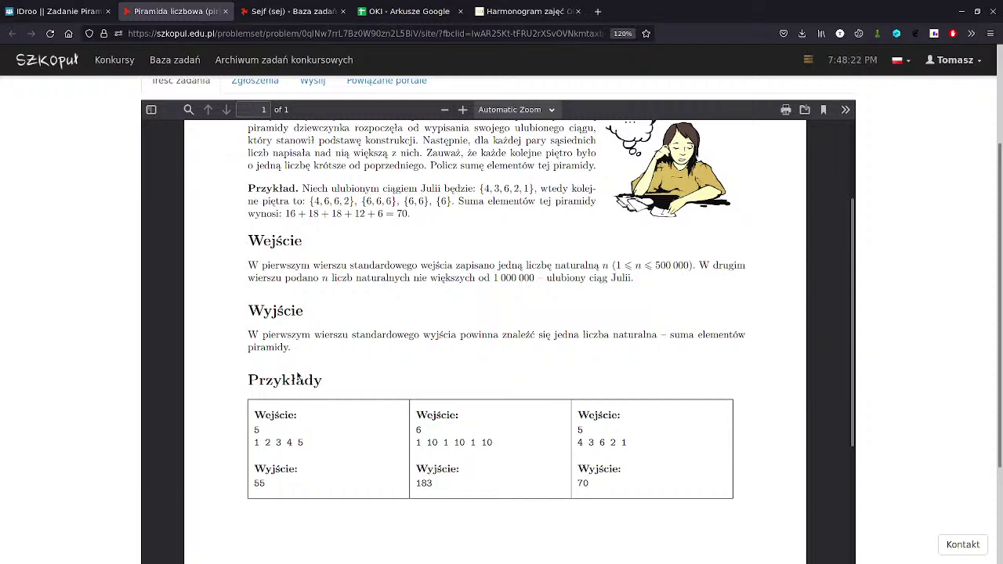
- Open the IDroo board and zoom out with the hand tool to view all the Sejf notes
click(67, 11)
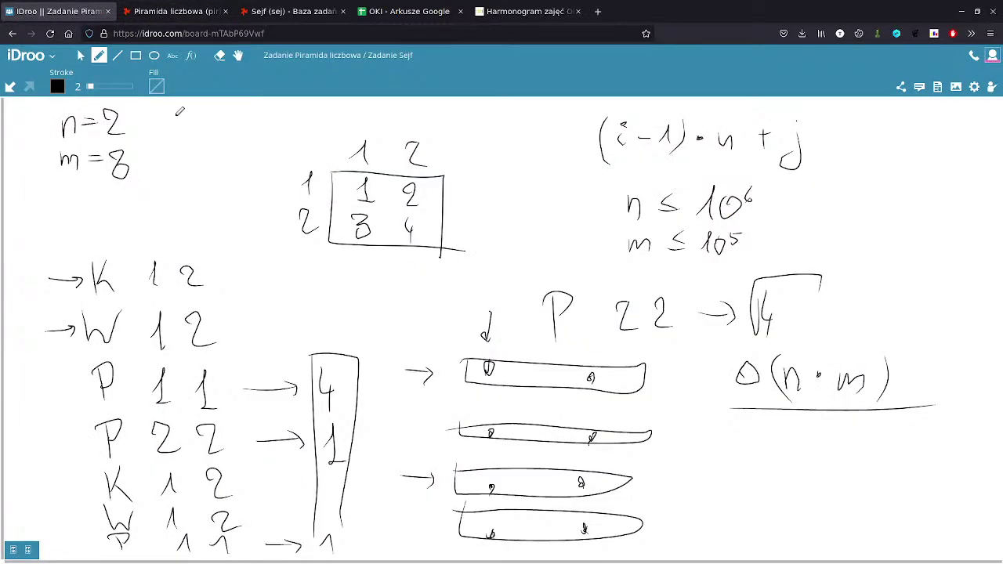
click(238, 55)
scroll(264, 153, down, 5)
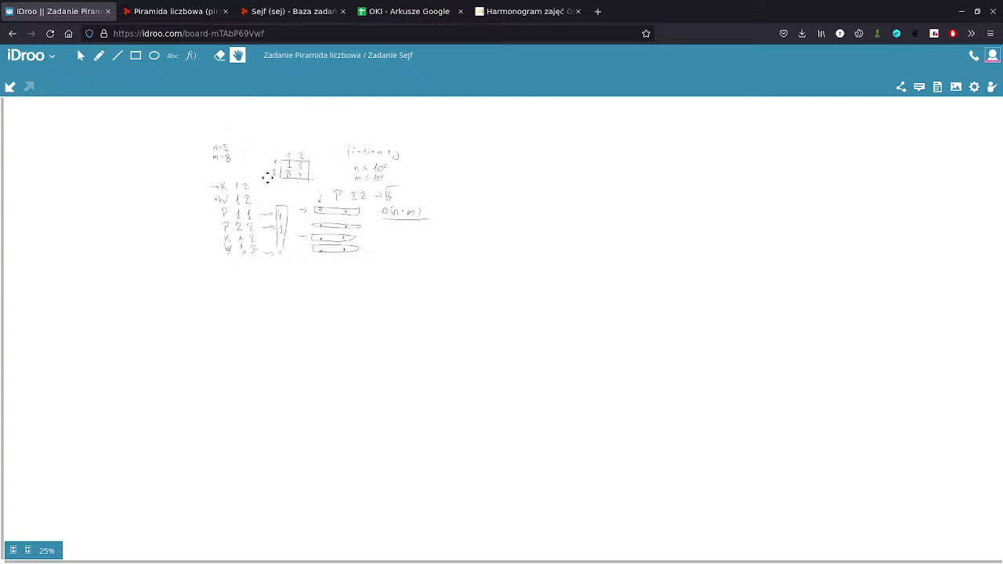
scroll(267, 177, up, 5)
scroll(280, 190, down, 4)
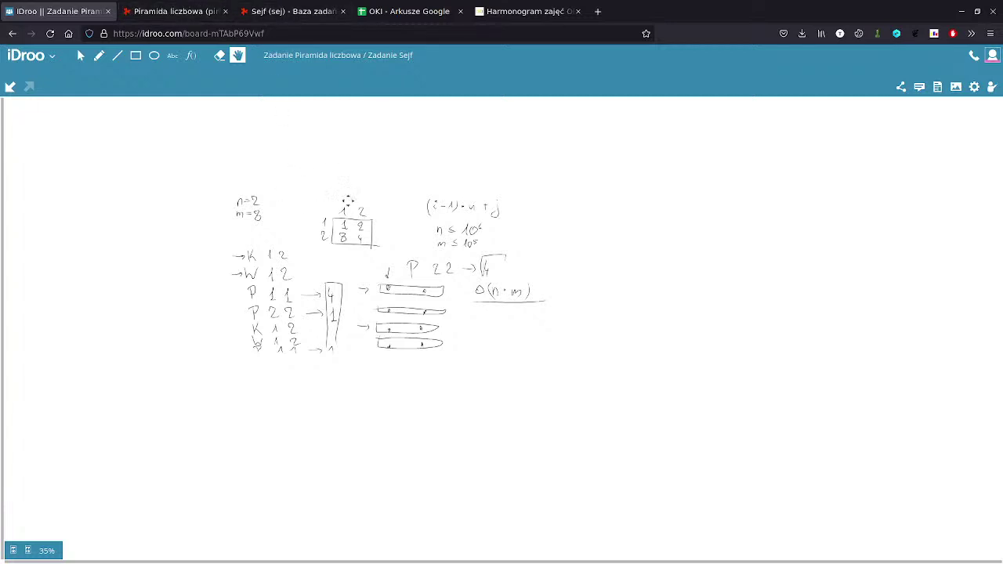
- Return to the OKI spreadsheet, highlight the labelled table G66:P75, and select cell P75
click(270, 11)
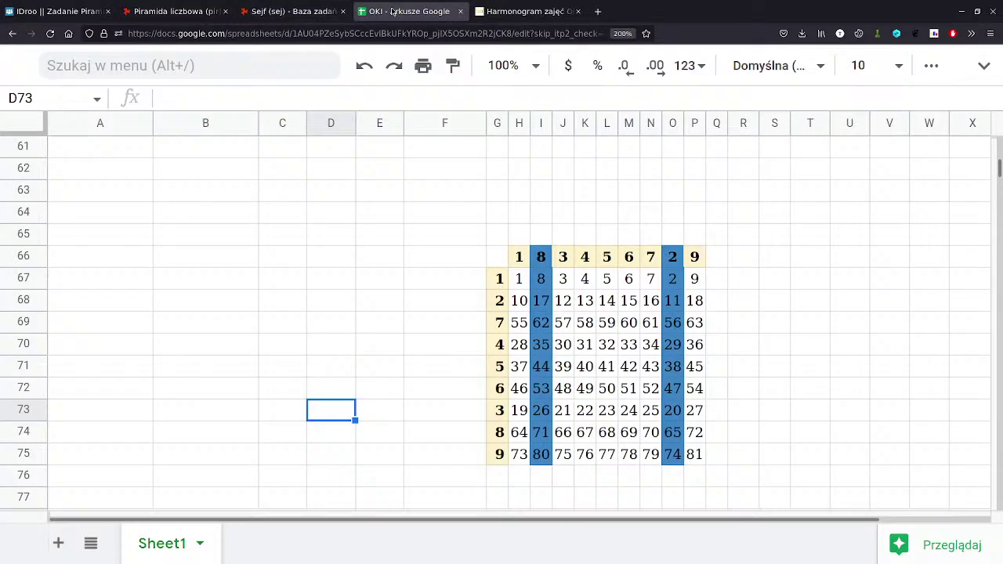
click(407, 11)
drag(497, 256, 701, 454)
click(697, 454)
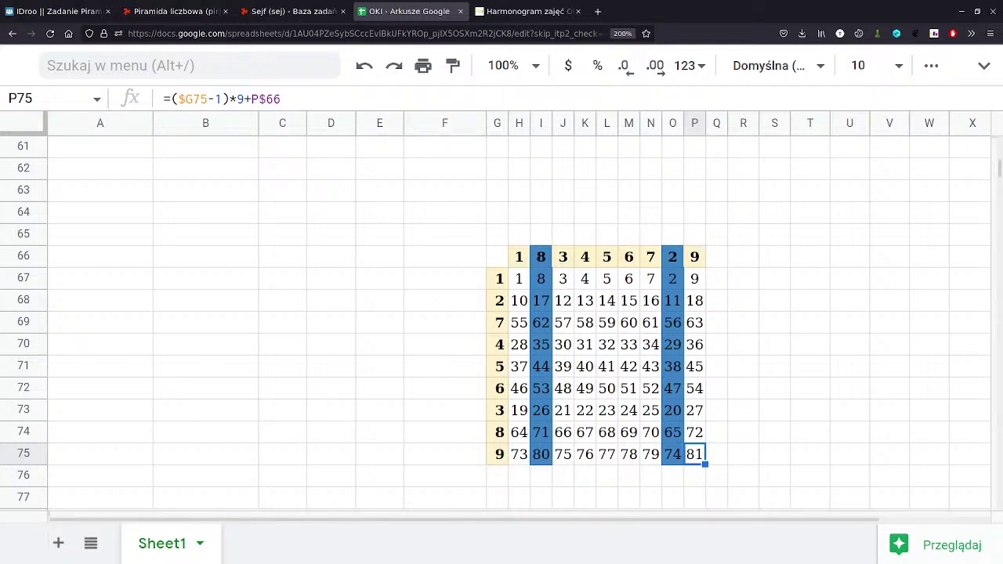
- Switch to the class presentation, start it full screen, and show the Plan zajęć and Challenge #30 slides, ending on Challenge #30
key(alt+Tab)
click(852, 70)
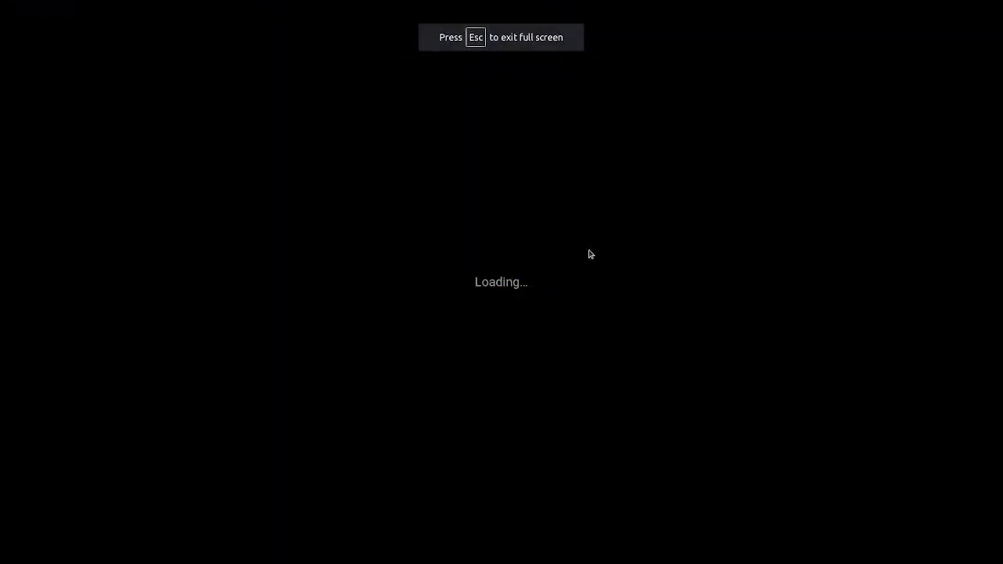
key(Right)
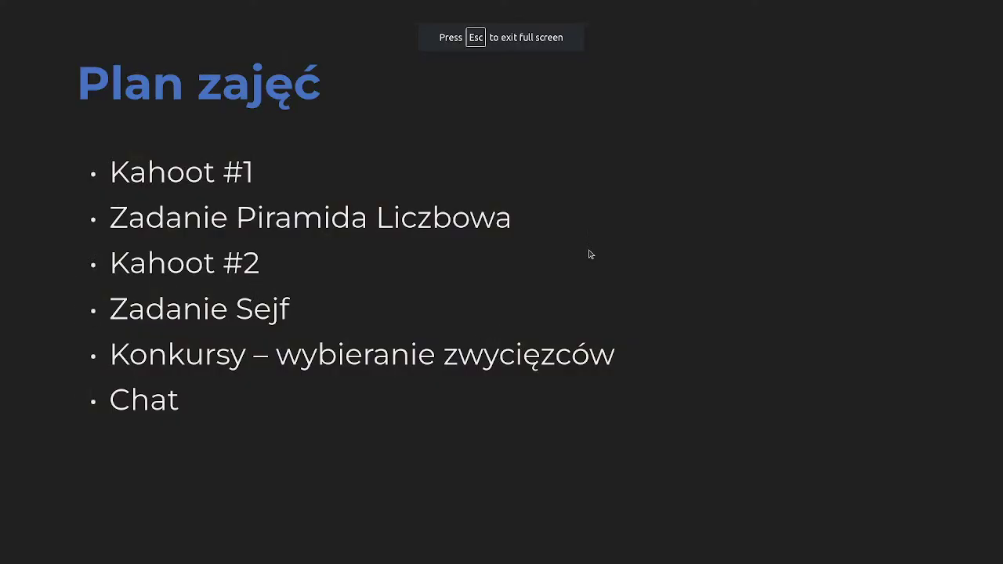
key(Left)
key(Left)
key(Right)
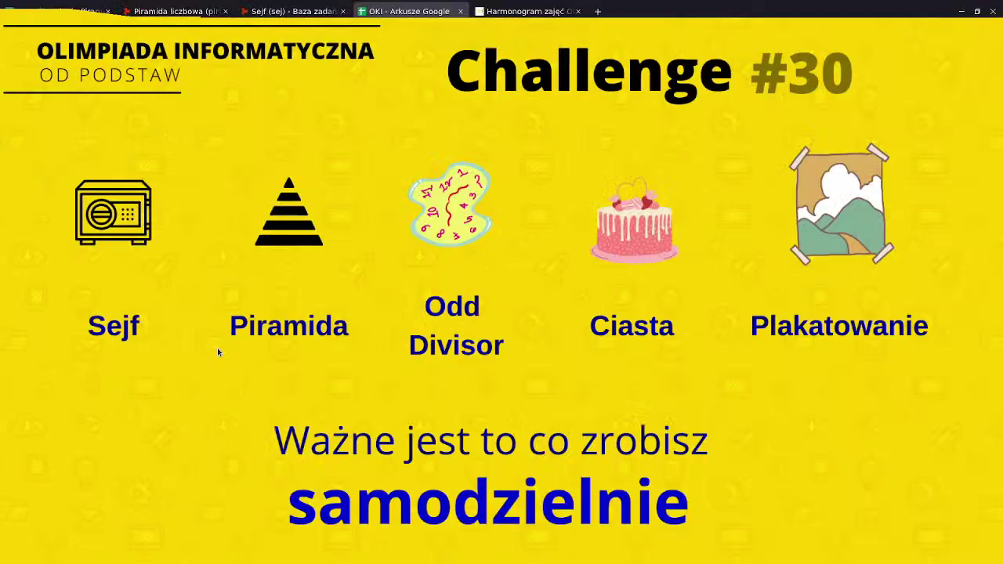
key(Right)
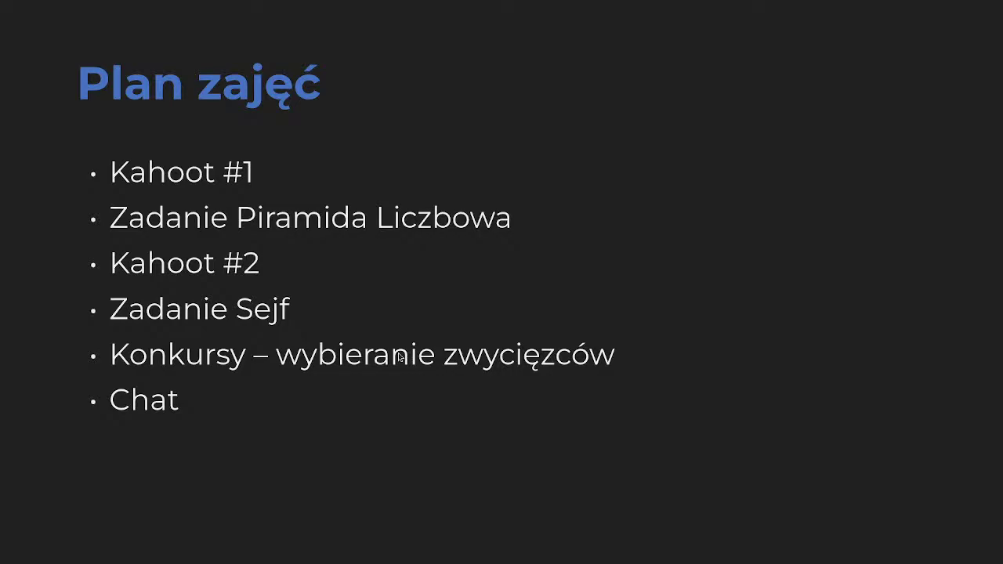
key(Left)
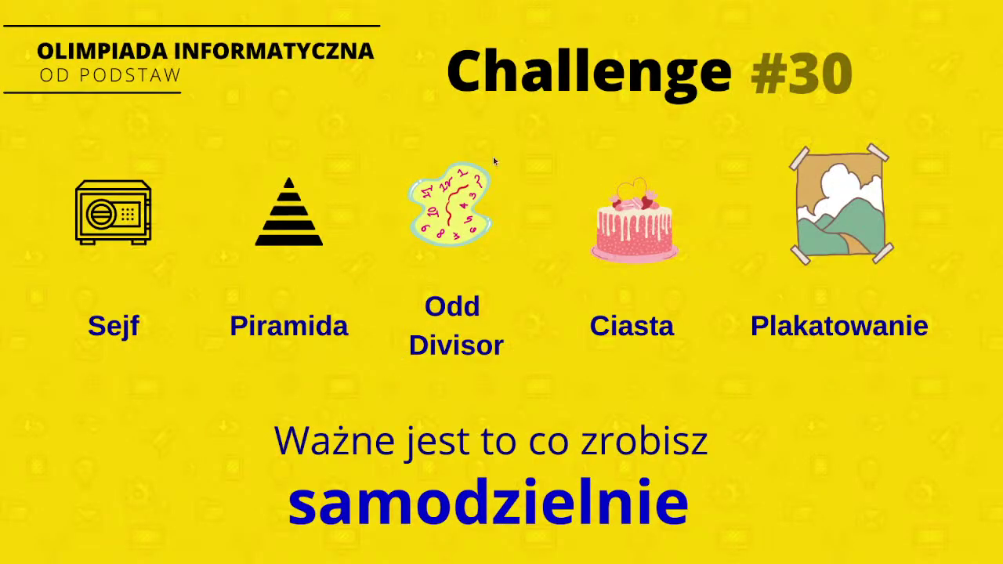